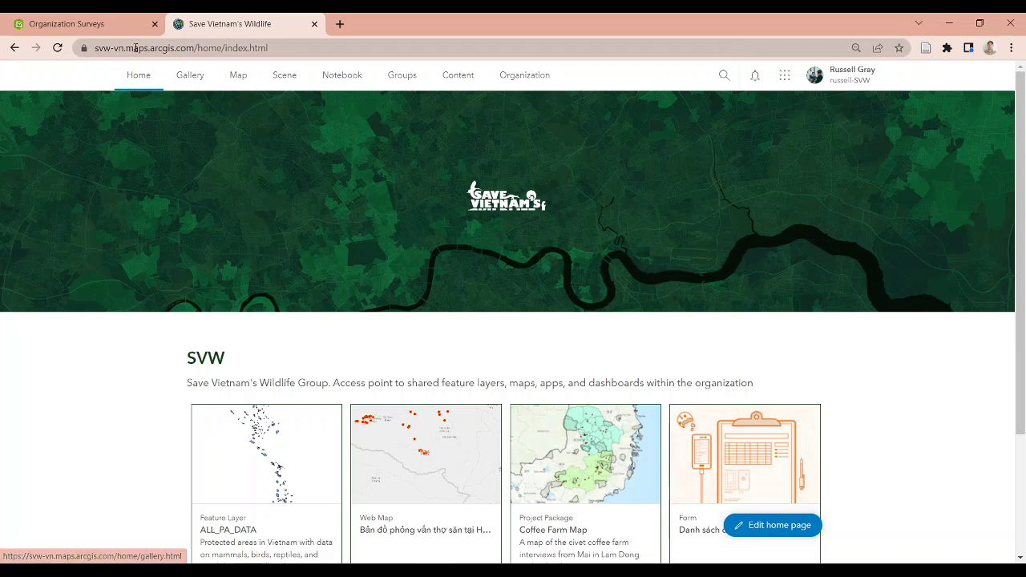
# Select the page address on the Save Vietnam's Wildlife ArcGIS Online home page
pyautogui.click(160, 50)
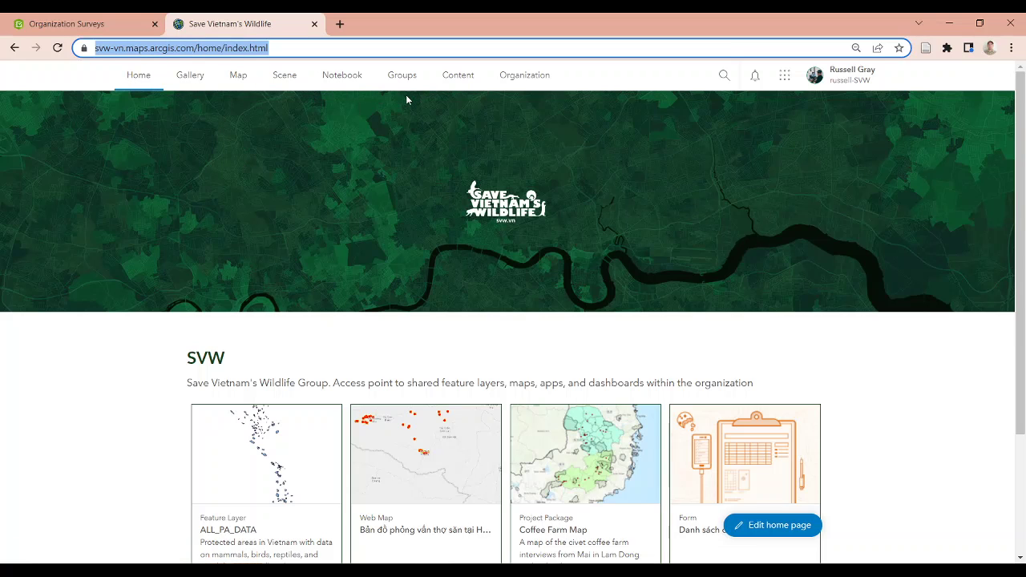
# Go to the organization's Content page to list the 14 items in My Content
pyautogui.click(461, 78)
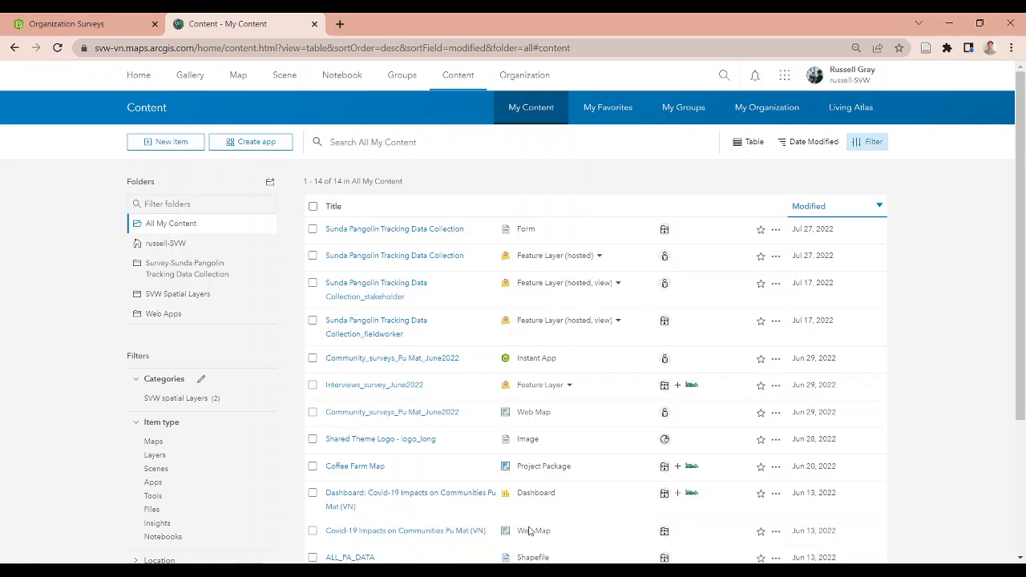
# Open the Interviews_test spreadsheet in Excel and dismiss the licensing notice
pyautogui.hotkey('alt', 'Tab')
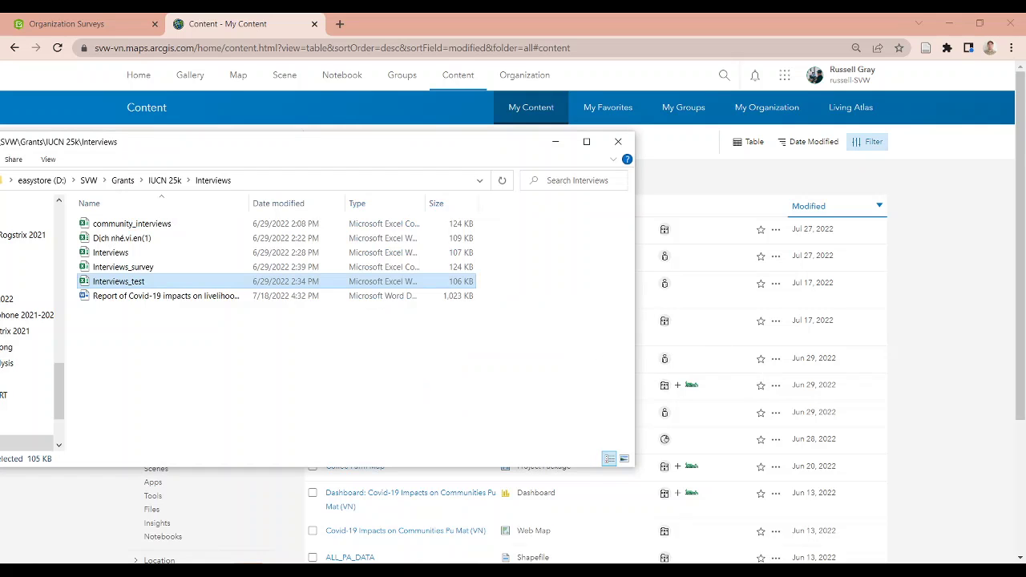
pyautogui.doubleClick(110, 283)
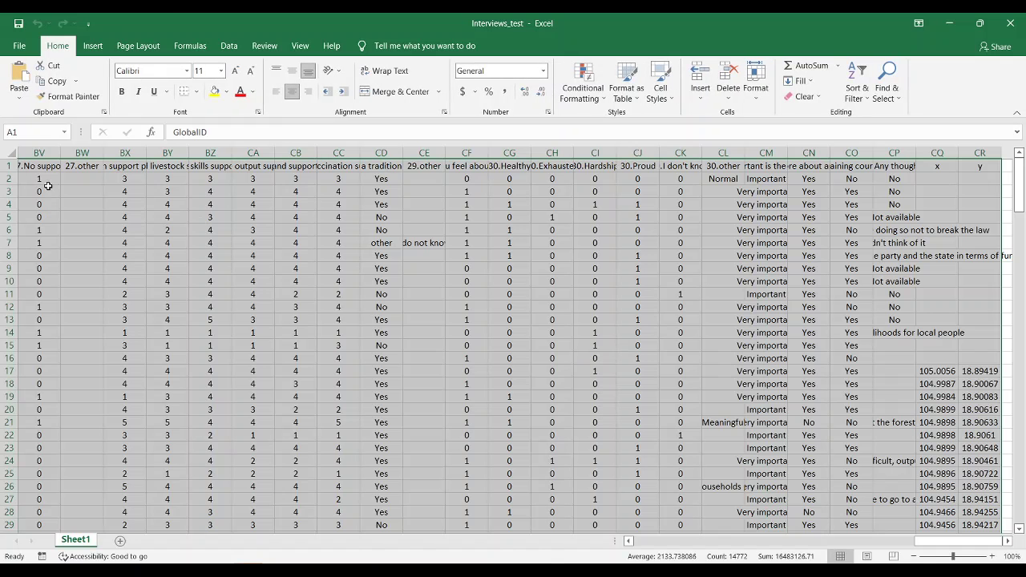
pyautogui.click(48, 186)
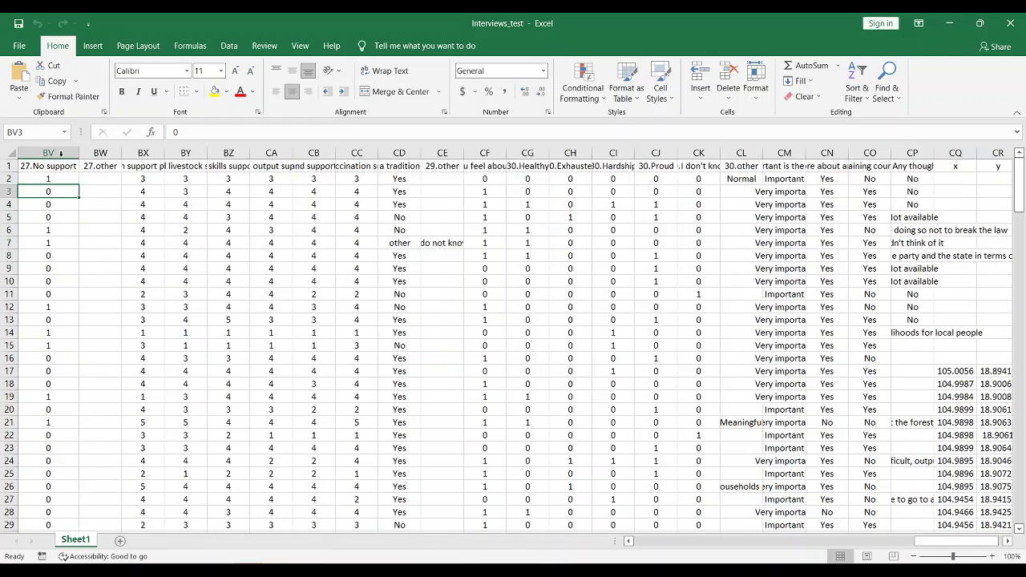
pyautogui.click(781, 117)
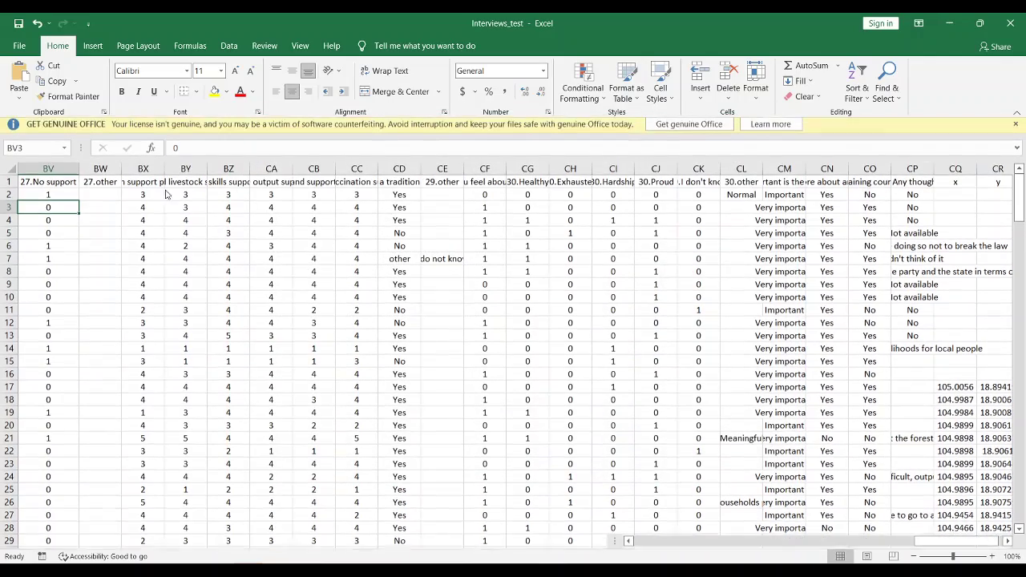
# Browse the row-1 question headers from BV1, back to '28.Seedlings and livestock support program', then close Excel
pyautogui.click(64, 186)
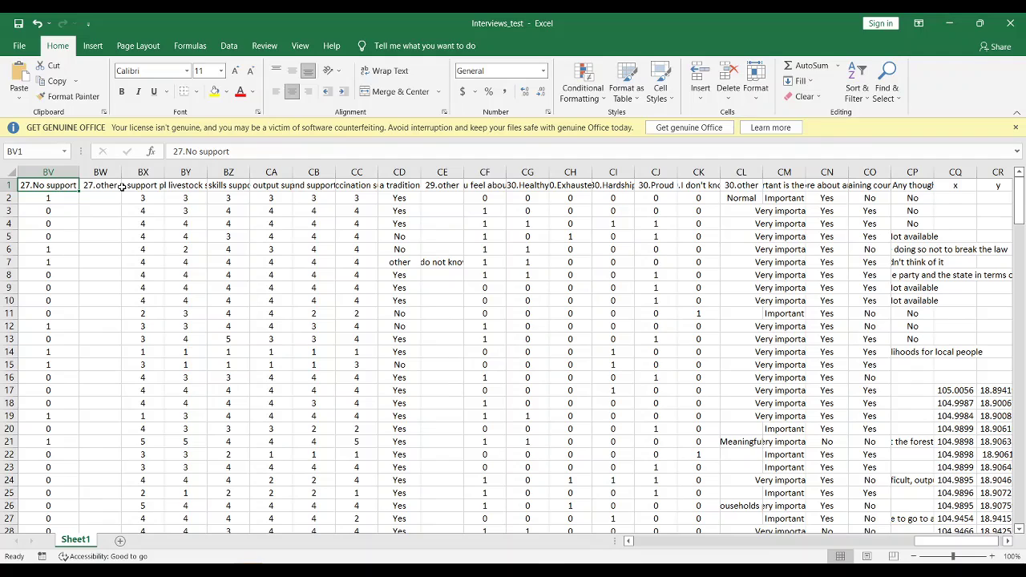
pyautogui.press('Right')
pyautogui.press('Right')
pyautogui.press('Right')
pyautogui.press('Right')
pyautogui.press('Right')
pyautogui.press('Right')
pyautogui.press('Right')
pyautogui.press('Right')
pyautogui.press('Right')
pyautogui.press('Right')
pyautogui.press('Right')
pyautogui.press('Right')
pyautogui.press('Right')
pyautogui.press('Right')
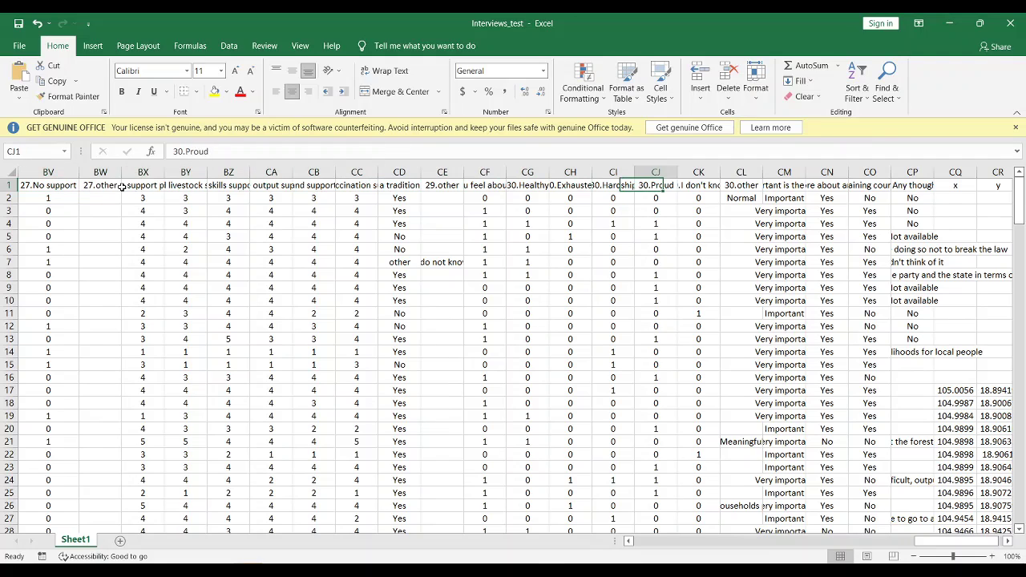
pyautogui.press('Right')
pyautogui.press('Right')
pyautogui.press('Right')
pyautogui.press('Right')
pyautogui.press('Left')
pyautogui.press('Left')
pyautogui.press('Left')
pyautogui.press('Left')
pyautogui.press('Left')
pyautogui.press('Left')
pyautogui.press('Left')
pyautogui.press('Left')
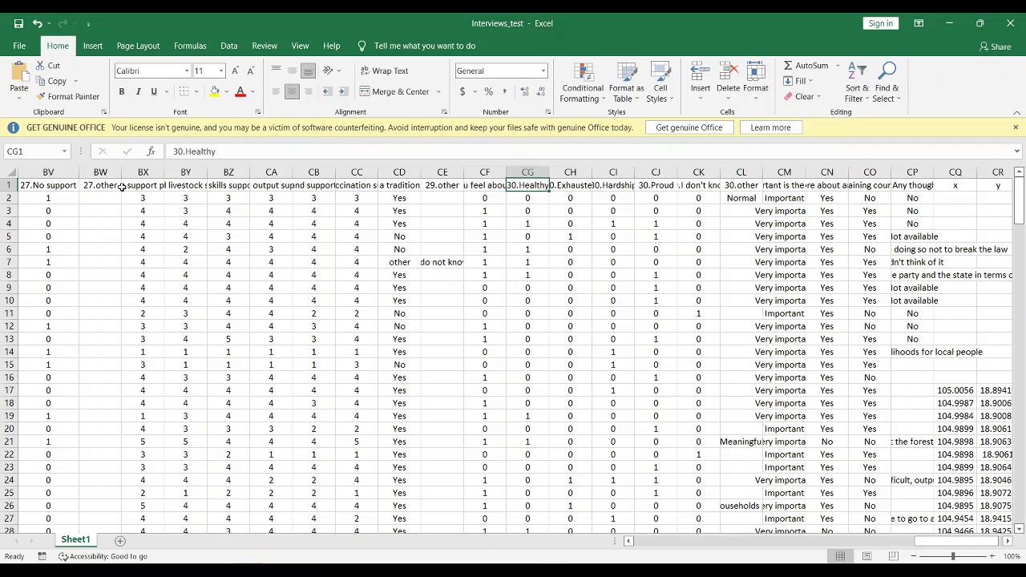
pyautogui.press('Left')
pyautogui.press('Left')
pyautogui.press('Left')
pyautogui.press('Left')
pyautogui.press('Left')
pyautogui.press('Left')
pyautogui.press('Left')
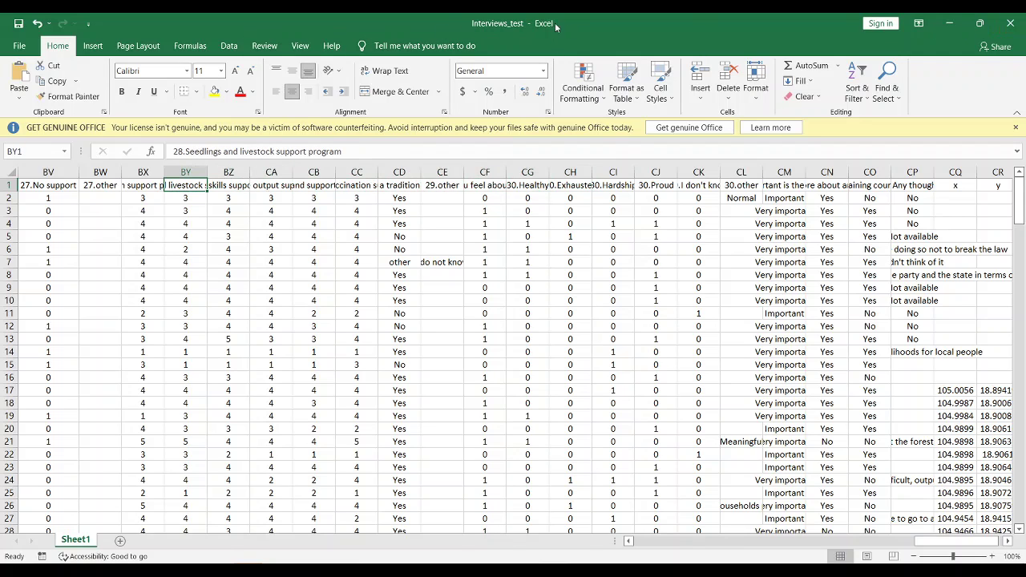
pyautogui.click(1010, 23)
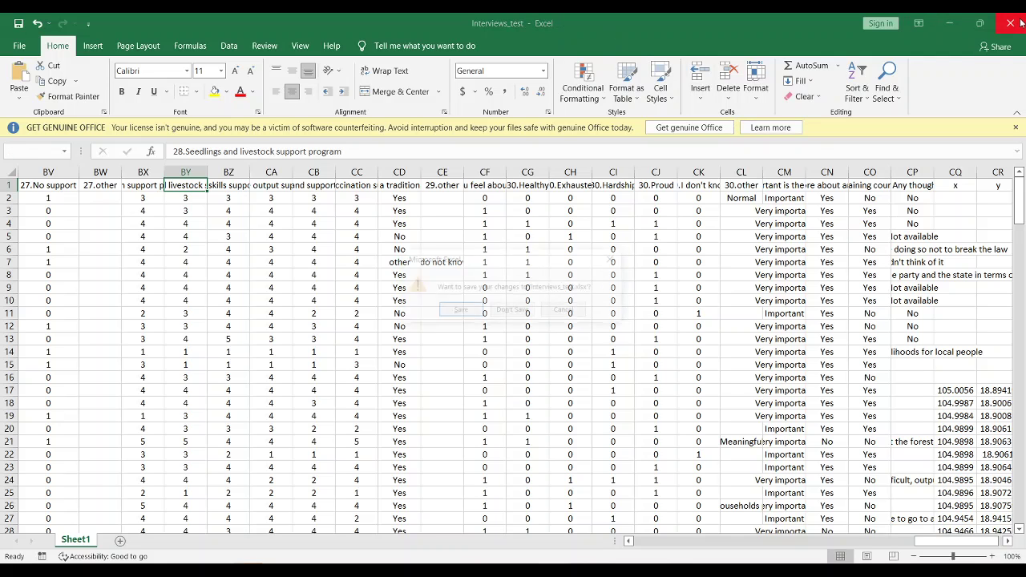
# Discard Excel's changes and upload Interviews_test.xlsx to My Content as a hosted feature layer
pyautogui.click(513, 310)
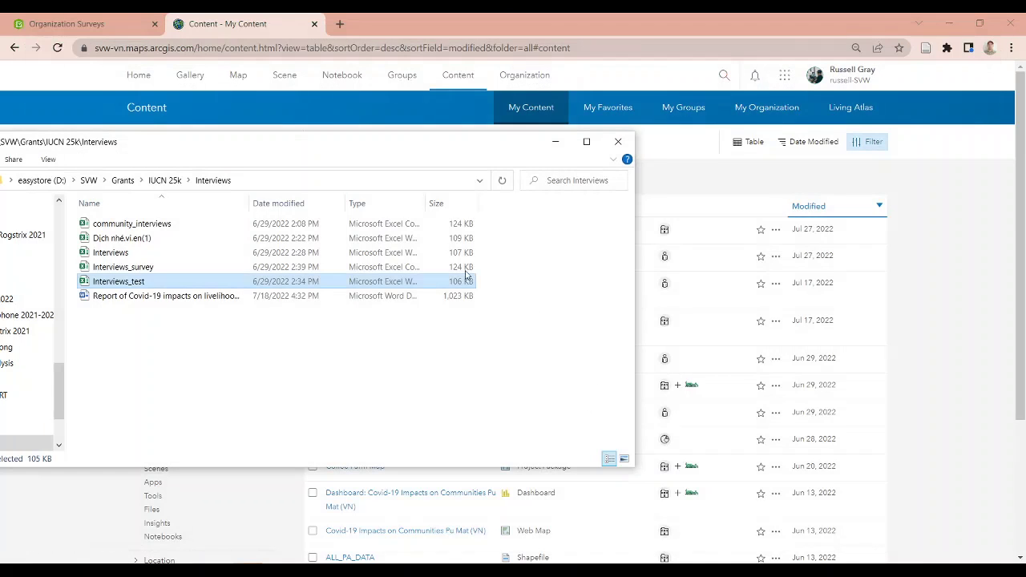
pyautogui.moveTo(269, 282); pyautogui.dragTo(675, 261)
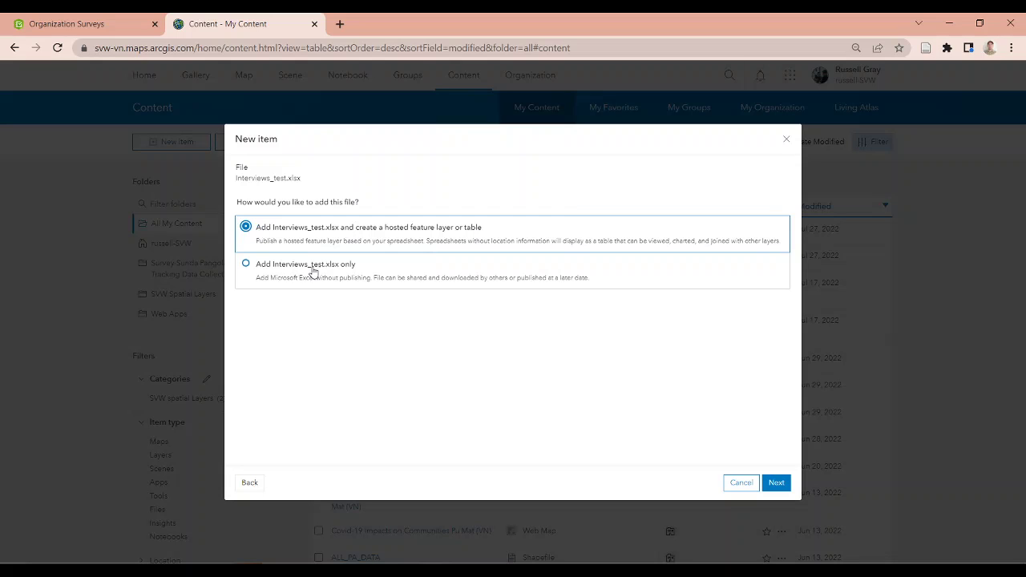
# Keep all 96 spreadsheet fields with their types, leaving GlobalID as String
pyautogui.click(774, 482)
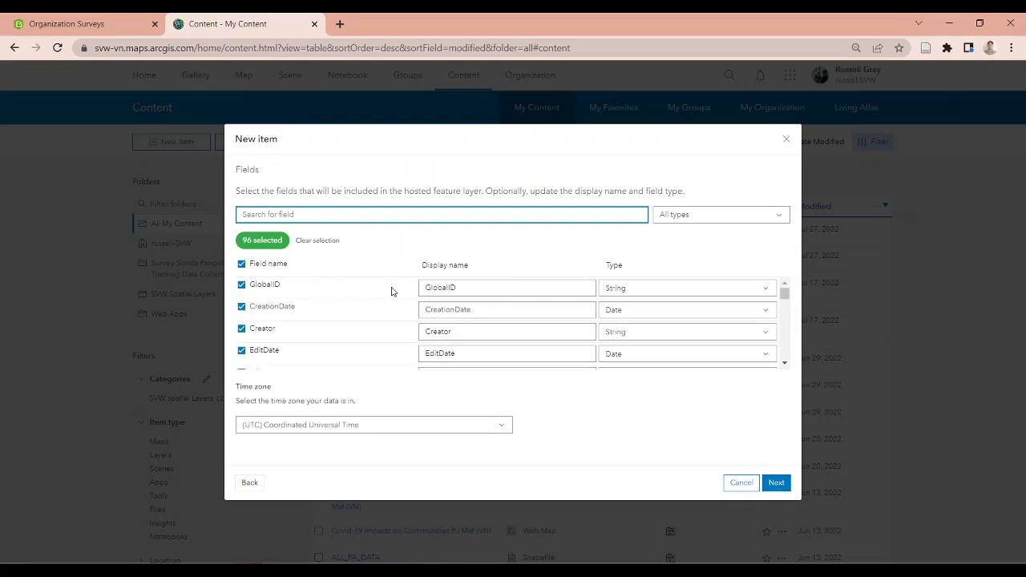
pyautogui.scroll(-3, 392, 292)
pyautogui.scroll(-5, 392, 292)
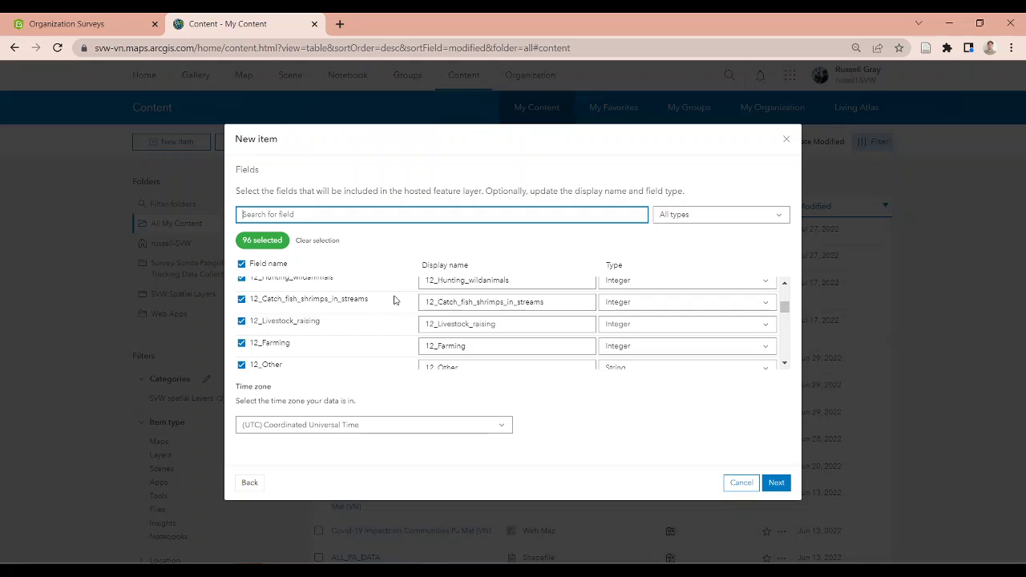
pyautogui.scroll(10, 394, 317)
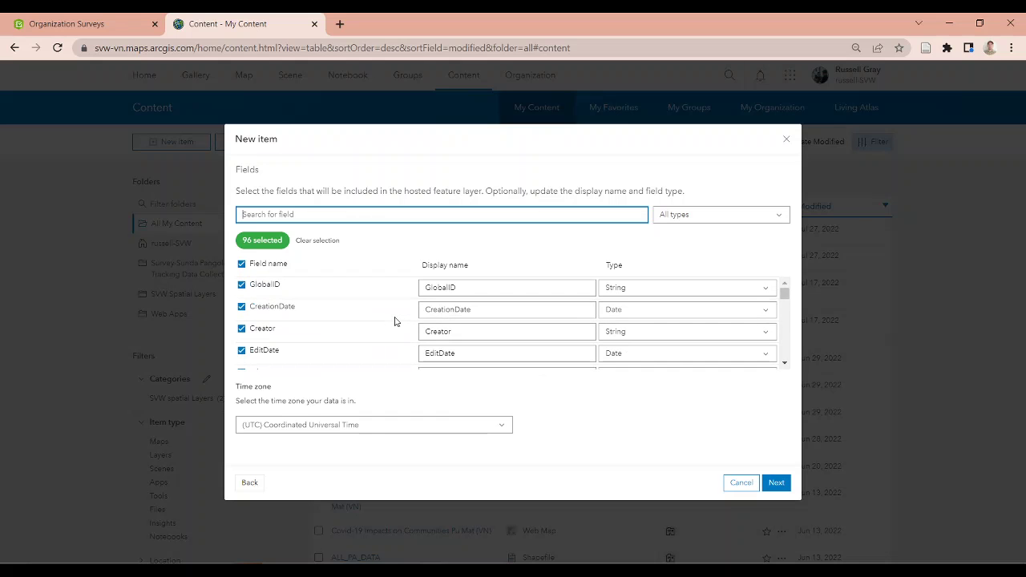
pyautogui.scroll(-3, 395, 321)
pyautogui.scroll(3, 395, 321)
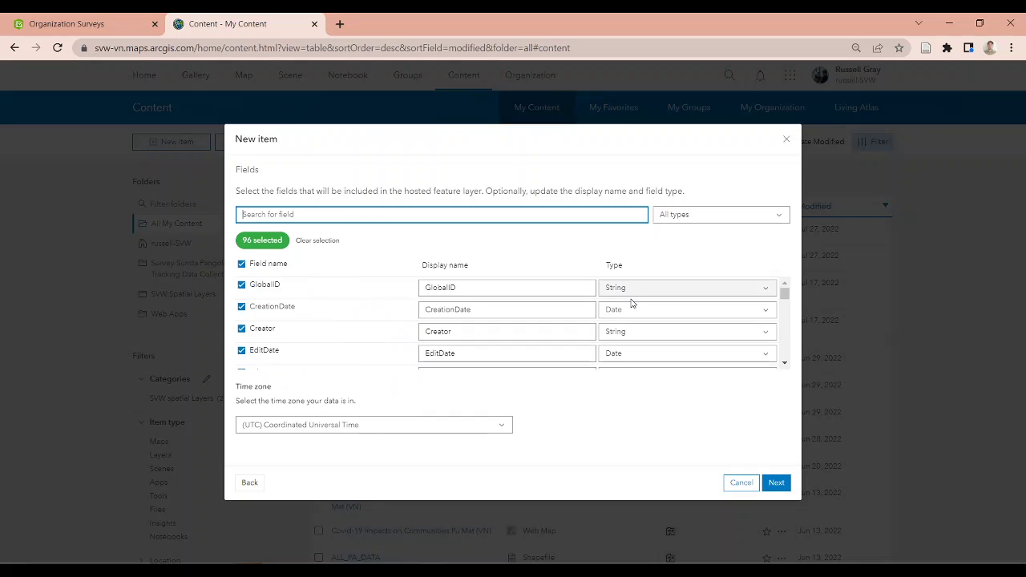
pyautogui.scroll(-8, 632, 305)
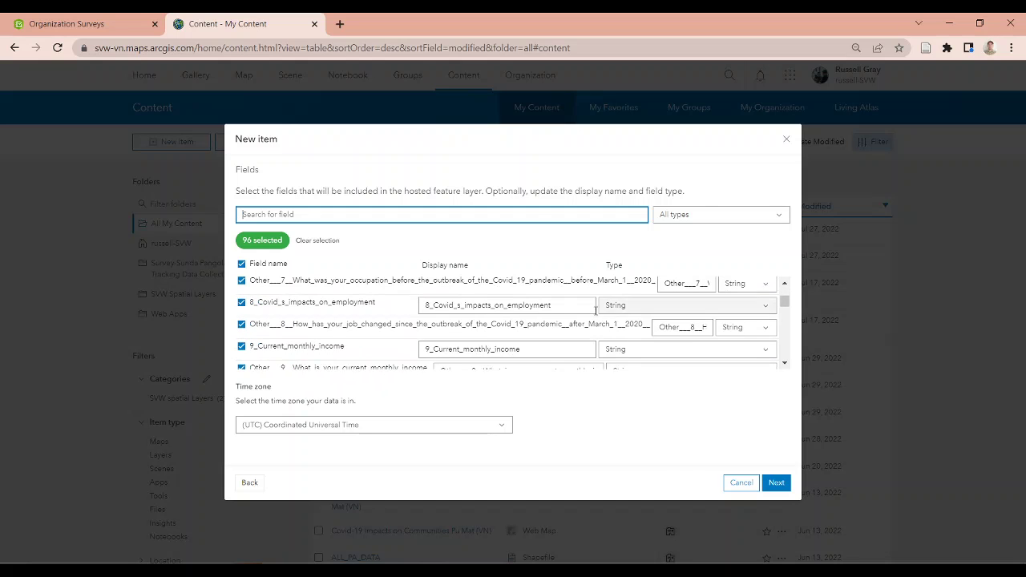
pyautogui.scroll(8, 593, 313)
pyautogui.click(670, 293)
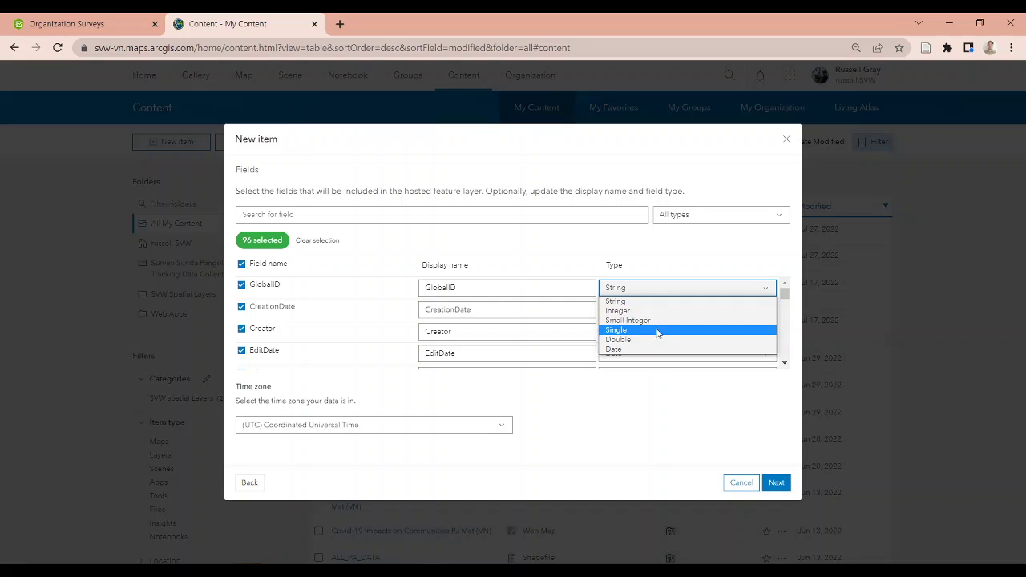
pyautogui.click(562, 238)
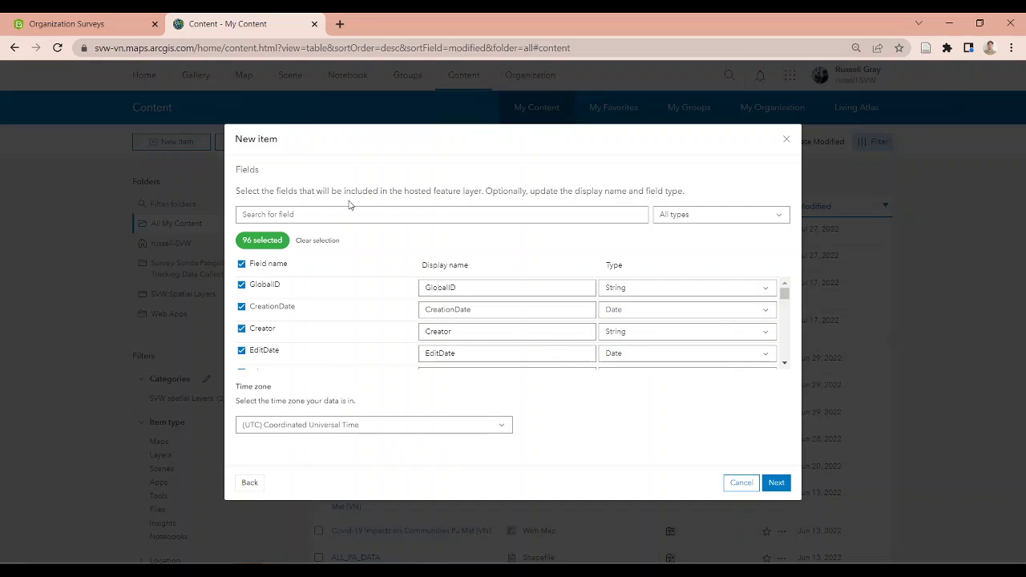
pyautogui.click(776, 482)
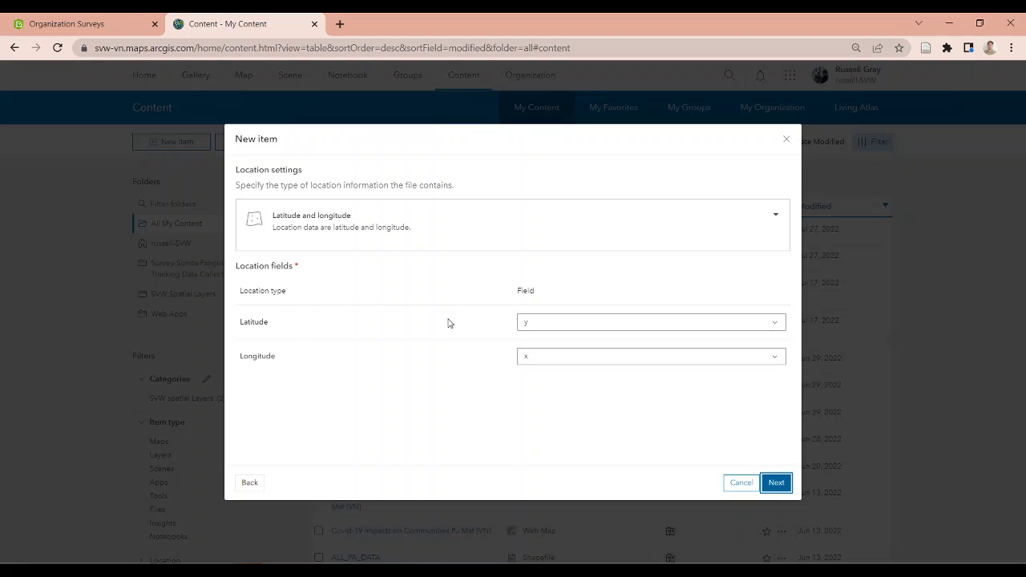
# Keep the location fields as latitude y and longitude x
pyautogui.click(566, 323)
pyautogui.click(524, 298)
pyautogui.click(776, 483)
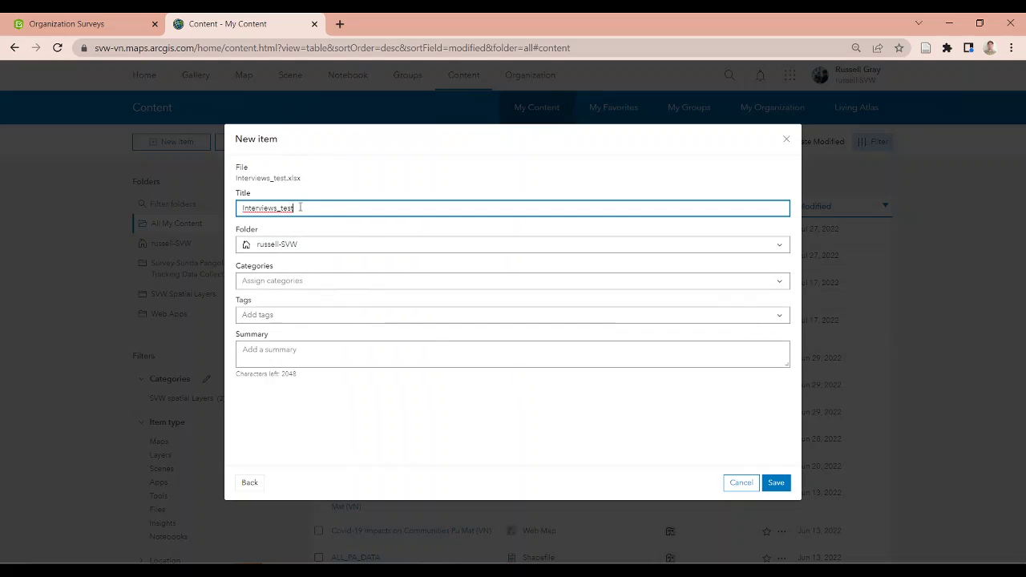
# Keep the title Interviews_test, add summary 'This is a test', and save to publish
pyautogui.doubleClick(298, 209)
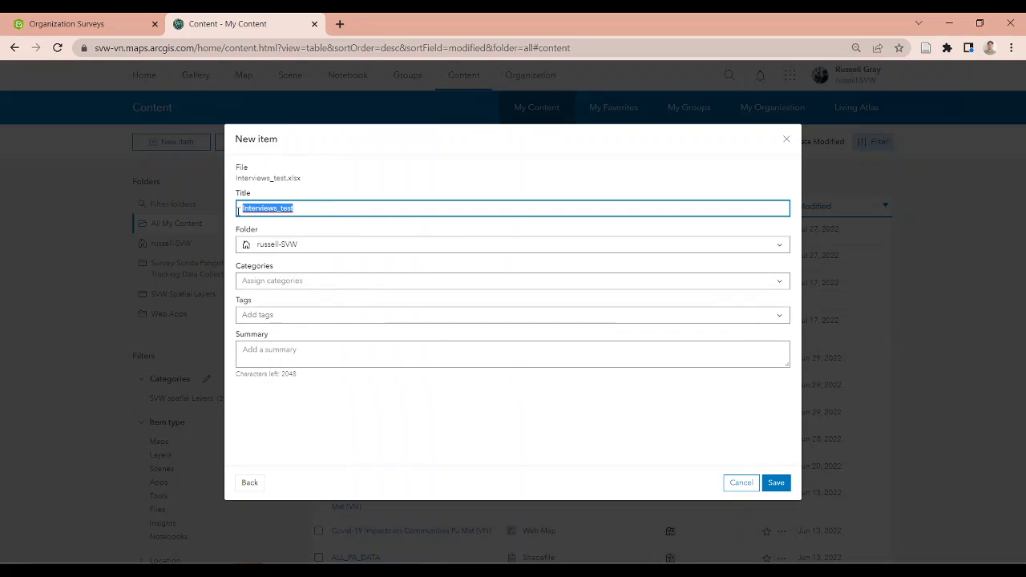
pyautogui.click(314, 277)
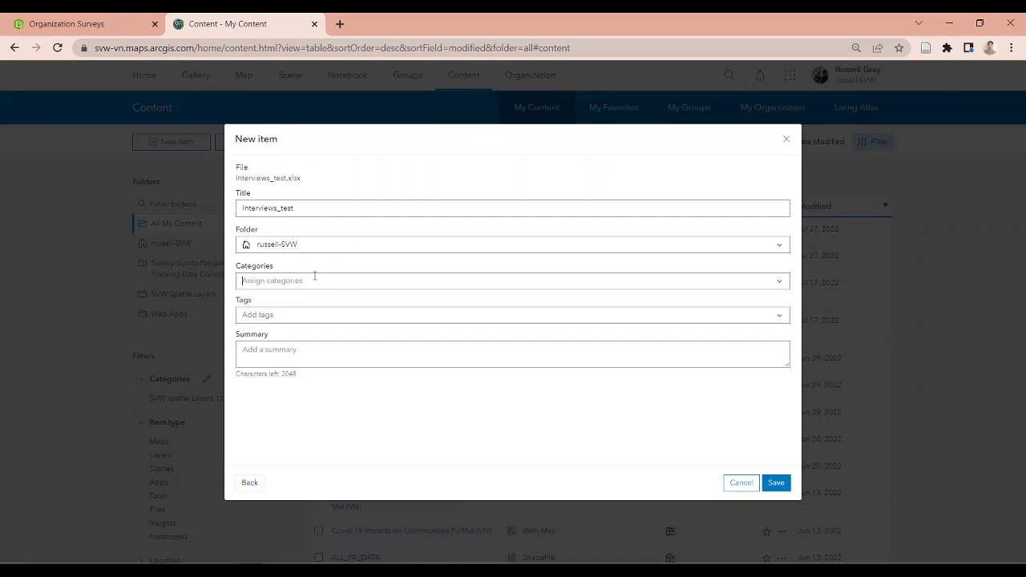
pyautogui.click(392, 413)
pyautogui.click(318, 345)
pyautogui.write('This is a test')
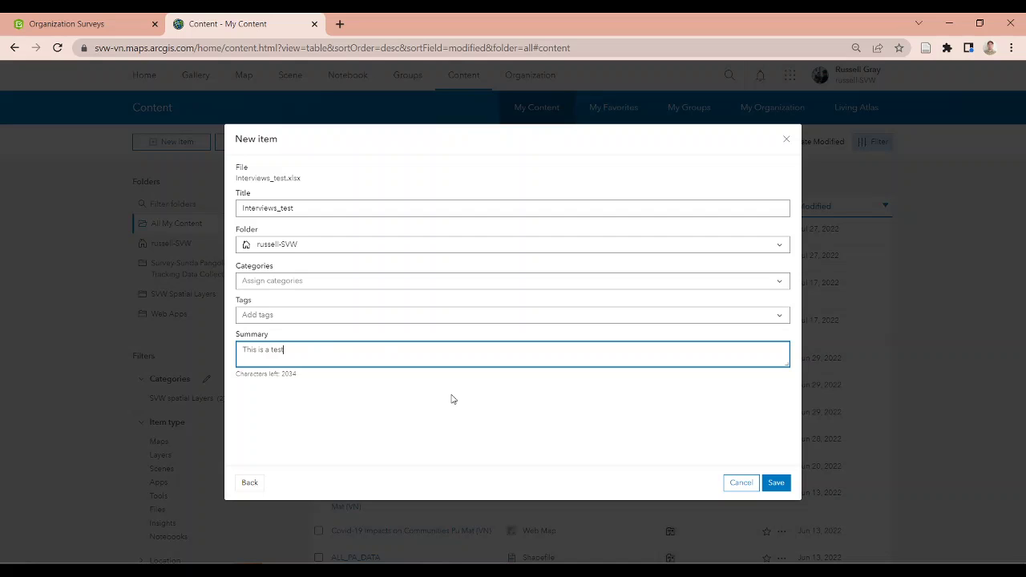
pyautogui.click(776, 482)
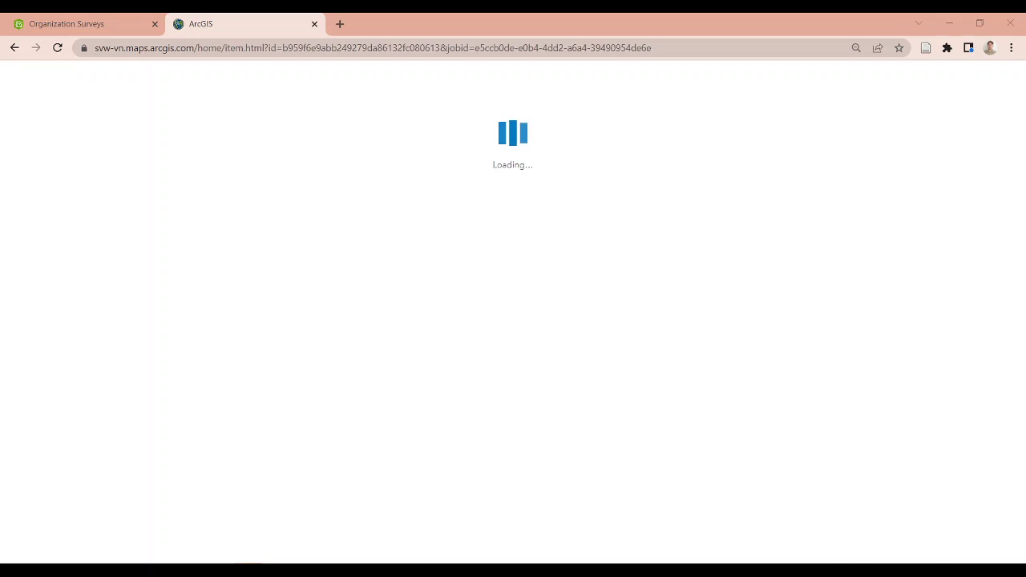
# Close Survey123 Connect and reload the Interviews_test item page to show its Sheet1 layer
pyautogui.rightClick(848, 569)
pyautogui.click(834, 549)
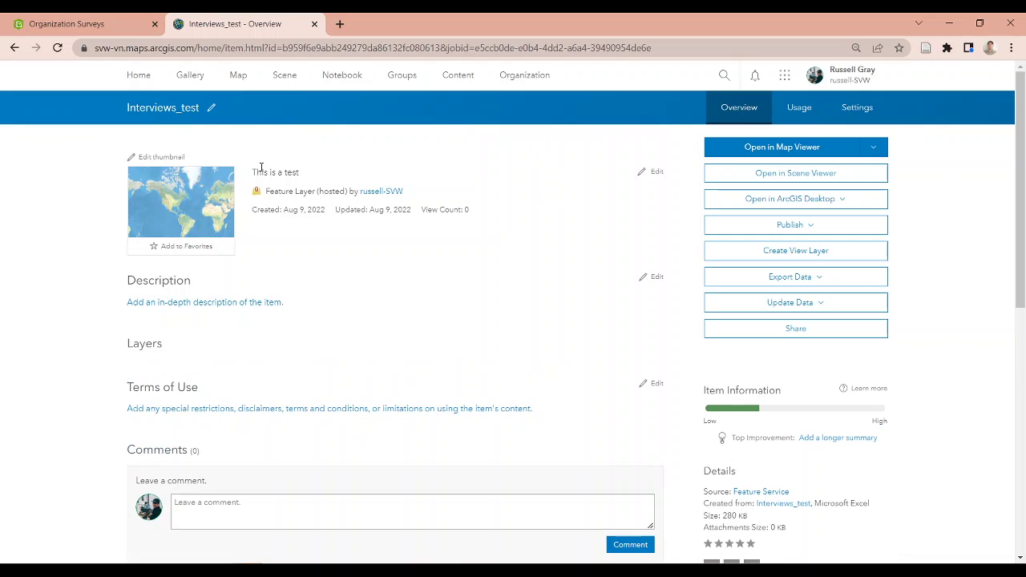
pyautogui.moveTo(251, 173); pyautogui.dragTo(287, 171)
pyautogui.click(283, 188)
pyautogui.moveTo(159, 107); pyautogui.dragTo(193, 107)
pyautogui.moveTo(270, 193); pyautogui.dragTo(324, 194)
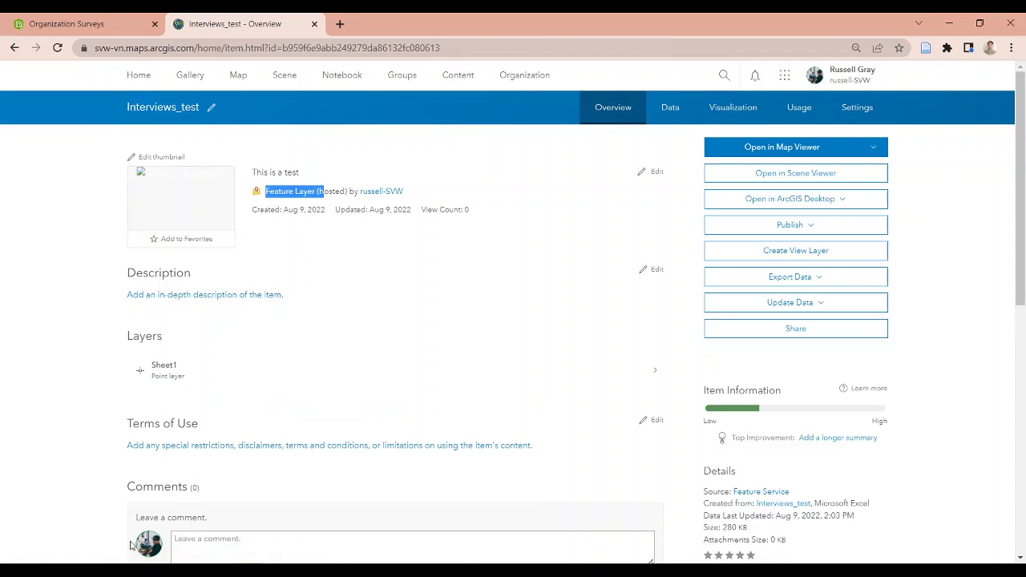
# Search the Start menu for survey123 and launch ArcGIS Survey123 Connect
pyautogui.press('super')
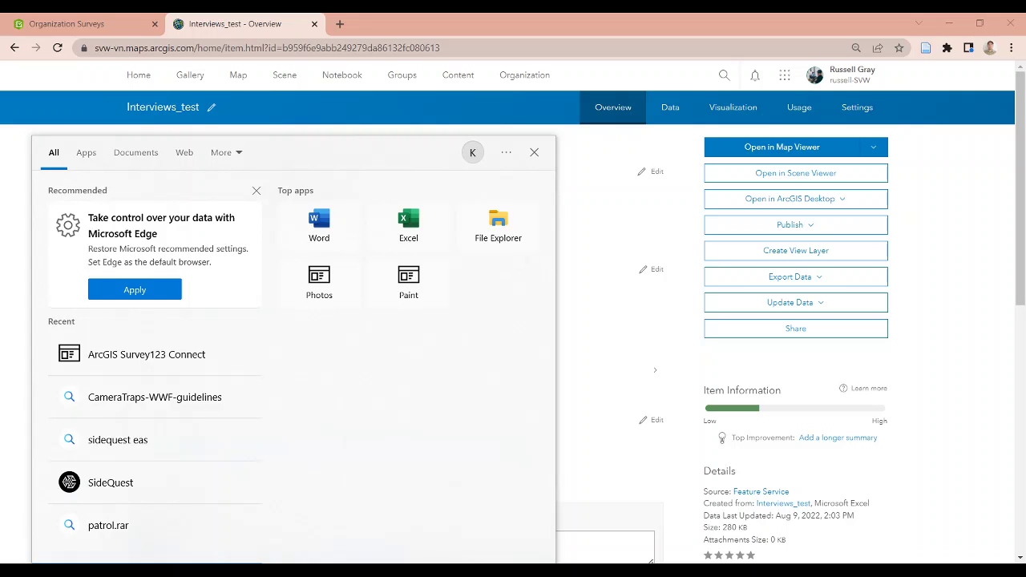
pyautogui.write('survey123')
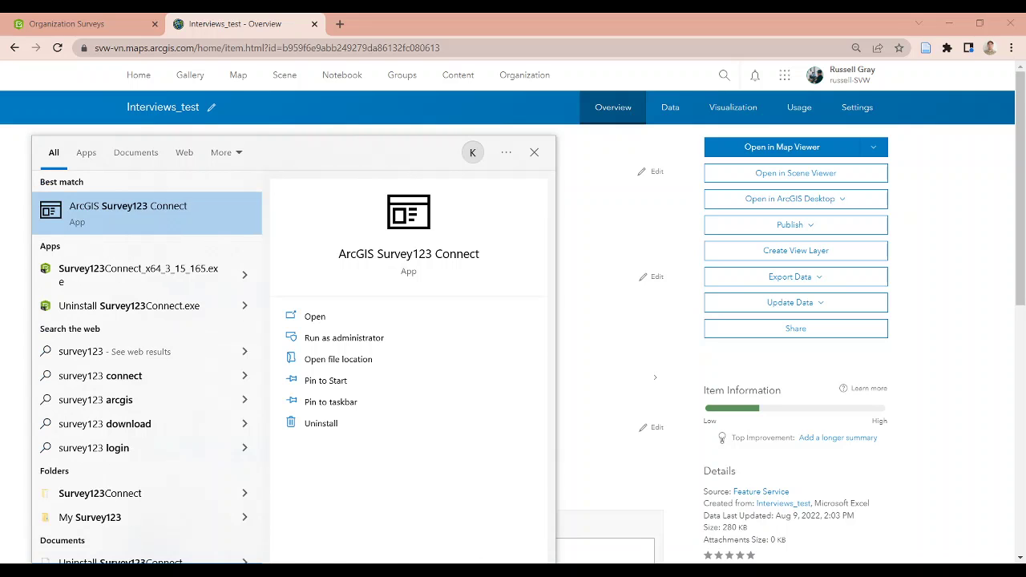
pyautogui.click(122, 216)
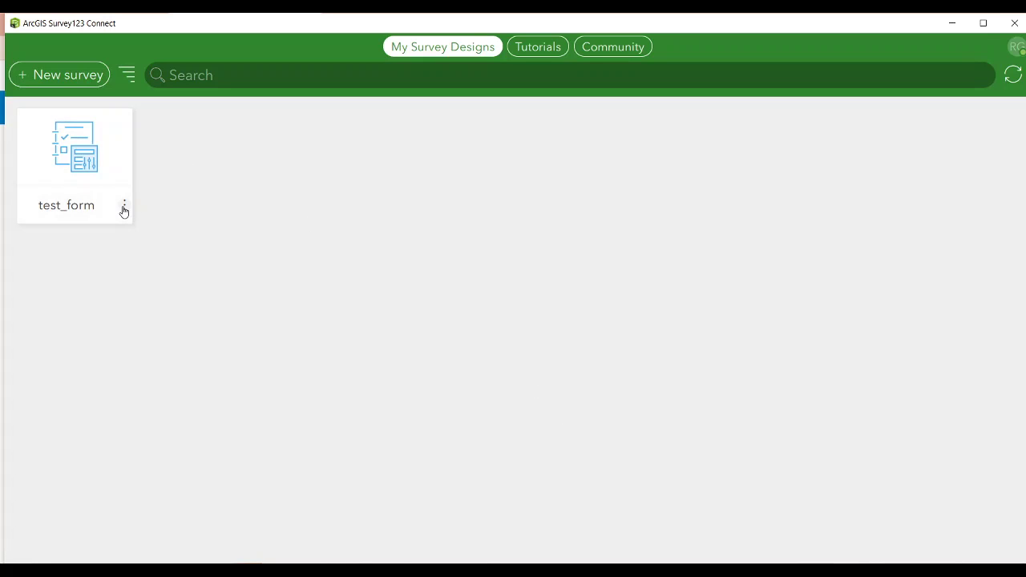
# Permanently delete the test_form survey and dismiss the deletion log
pyautogui.click(125, 207)
pyautogui.click(218, 319)
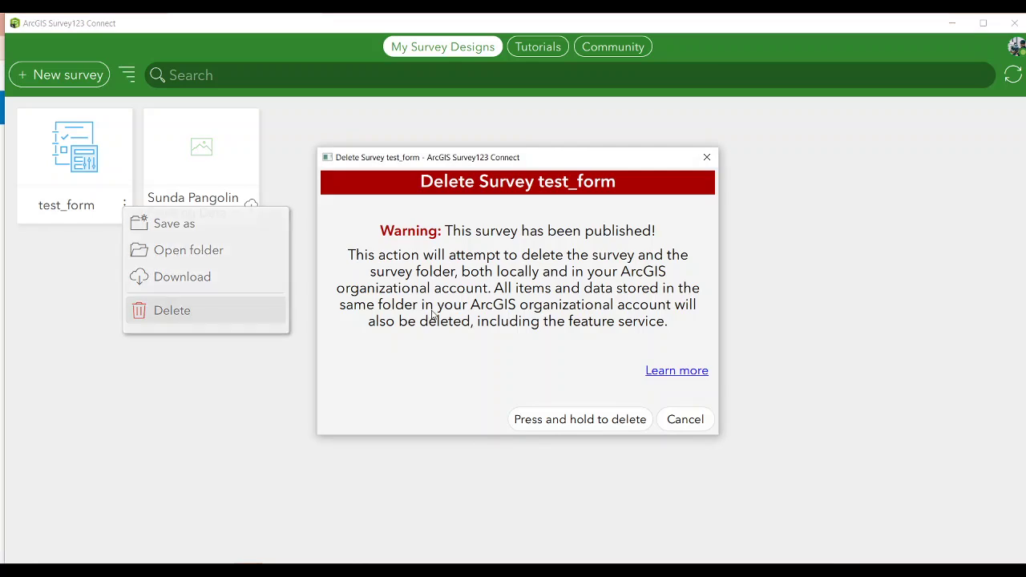
pyautogui.moveTo(630, 422); pyautogui.dragTo(618, 424)
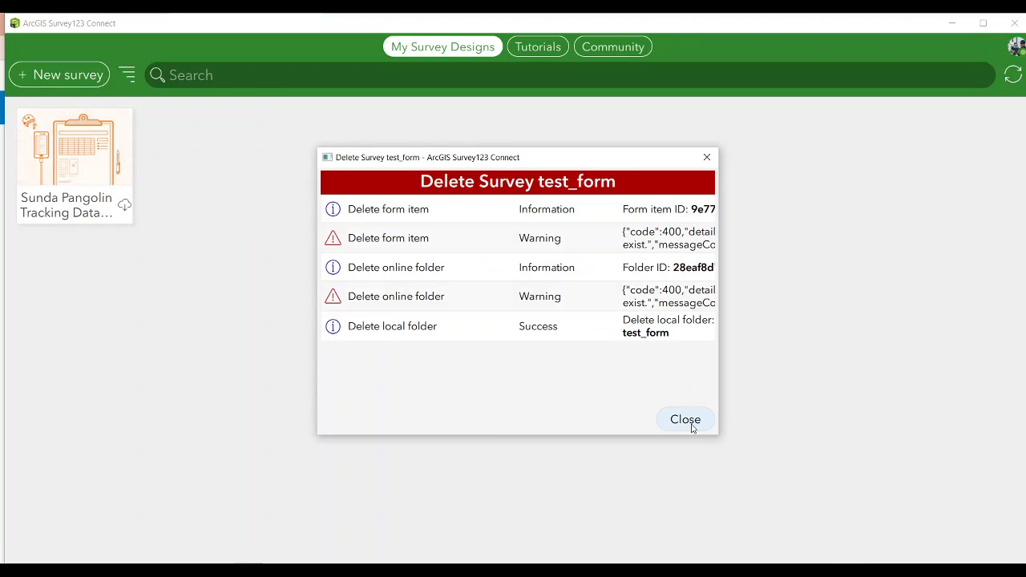
pyautogui.click(689, 425)
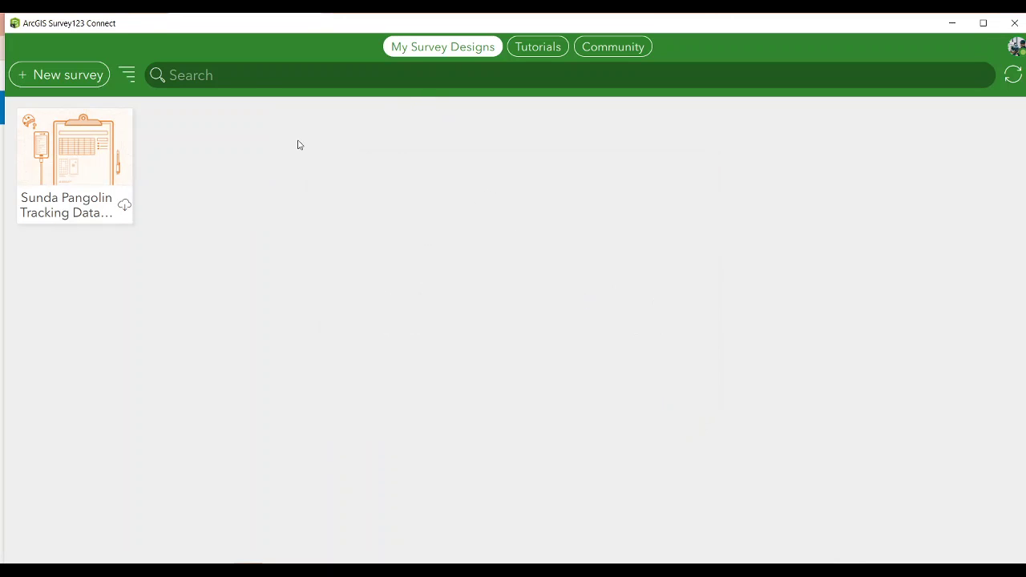
# Start a new survey based on an existing feature service, searching for 'test'
pyautogui.click(72, 76)
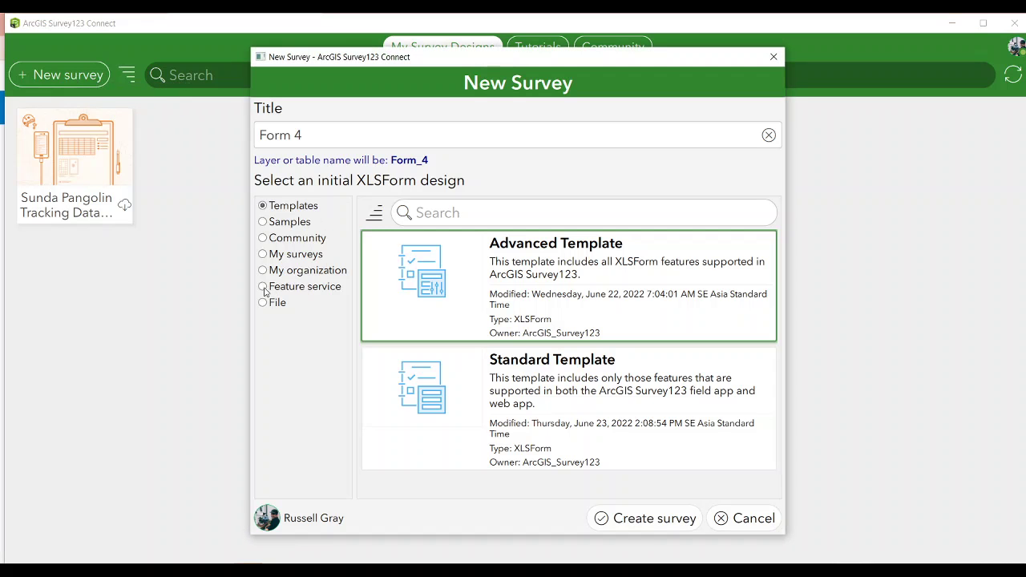
pyautogui.click(263, 288)
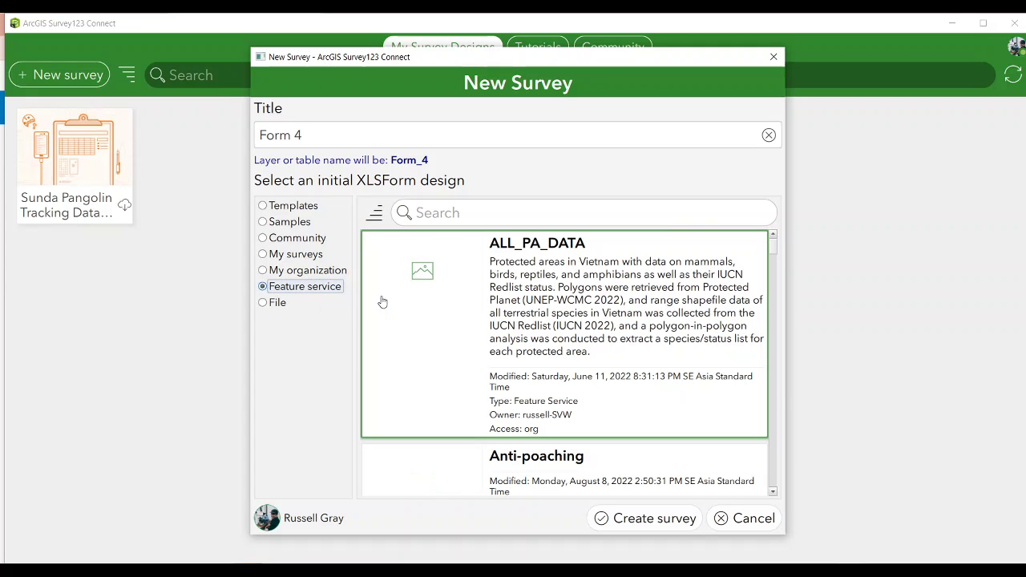
pyautogui.click(473, 215)
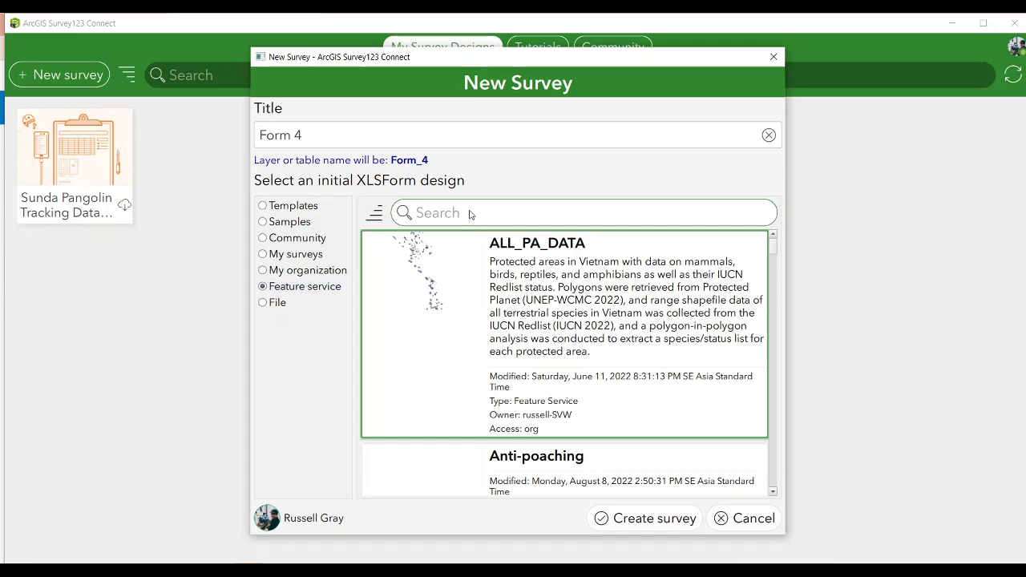
pyautogui.write('test')
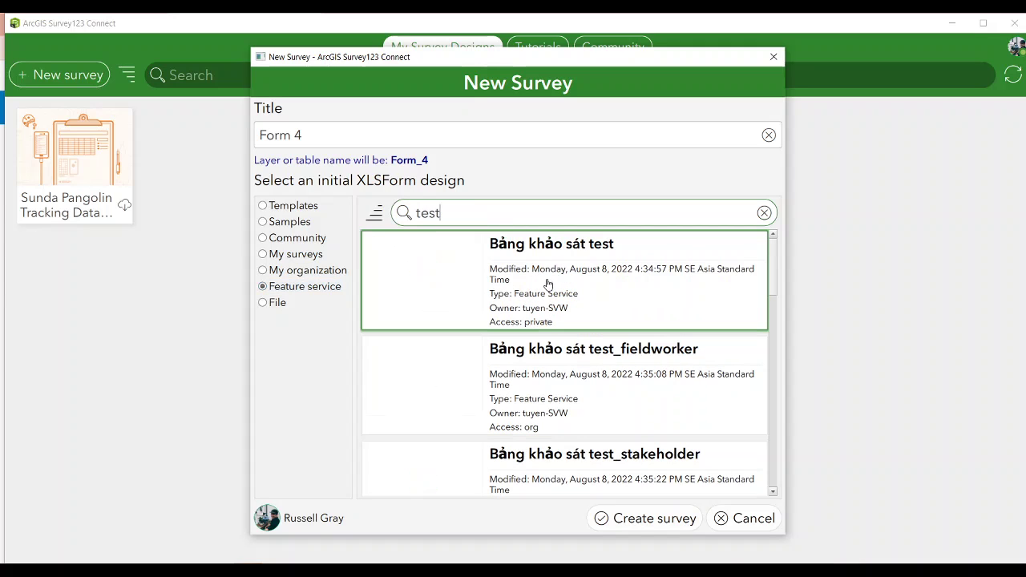
# Select Interviews_test, create Form 4, and dismiss the supportsApplyEditsWithGlobalIds error
pyautogui.scroll(-3, 560, 293)
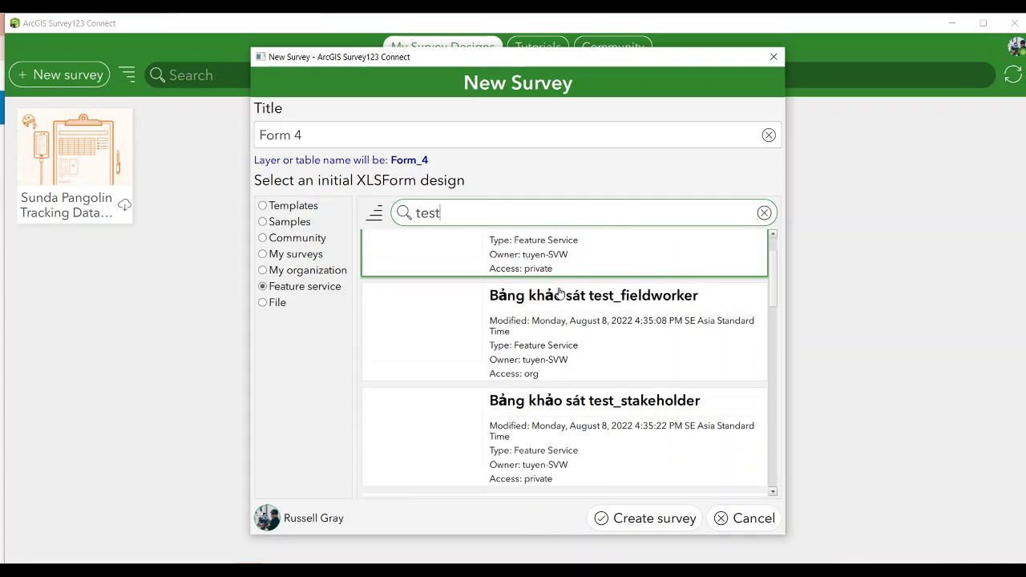
pyautogui.scroll(-1, 571, 416)
pyautogui.click(547, 346)
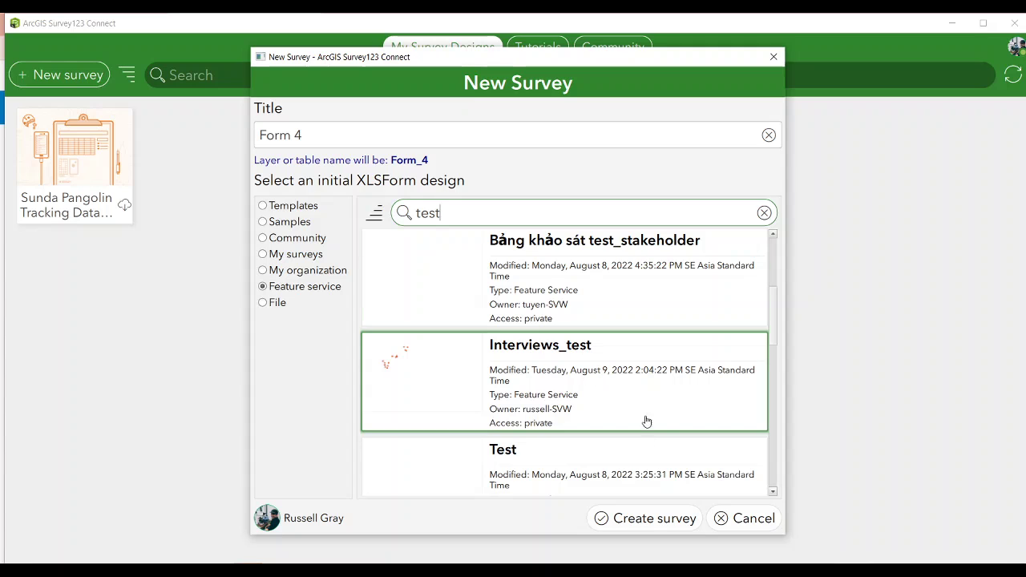
pyautogui.click(618, 518)
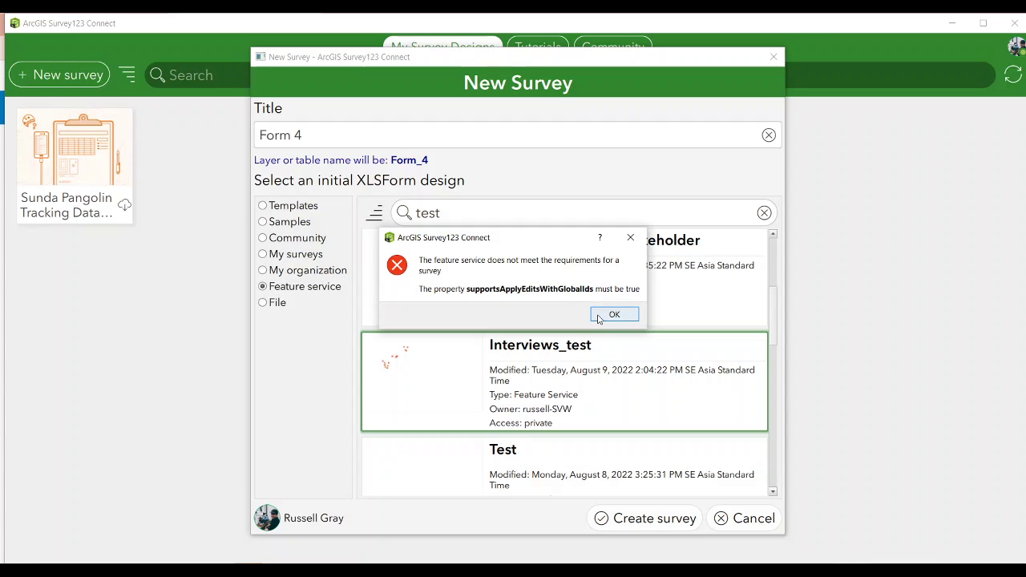
pyautogui.click(614, 314)
# Return to ArcGIS Online and open the Interviews_test item's Settings from My Content
pyautogui.moveTo(433, 570)
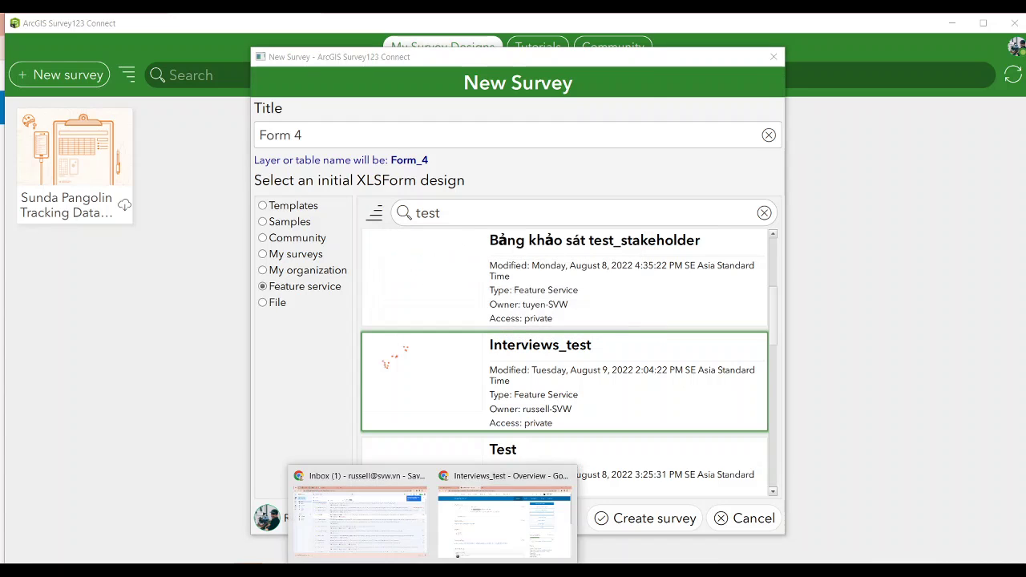
pyautogui.click(496, 532)
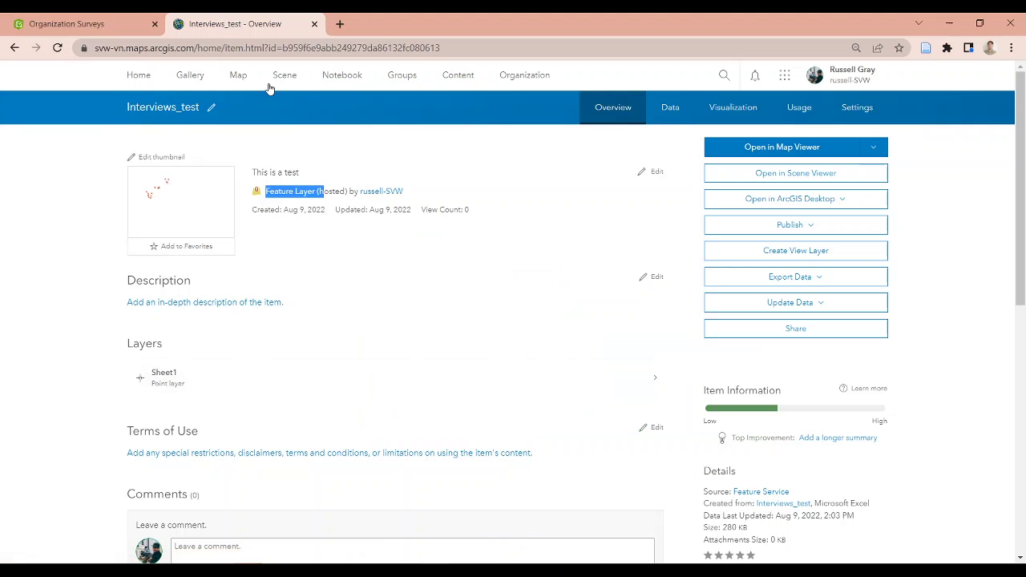
pyautogui.click(458, 77)
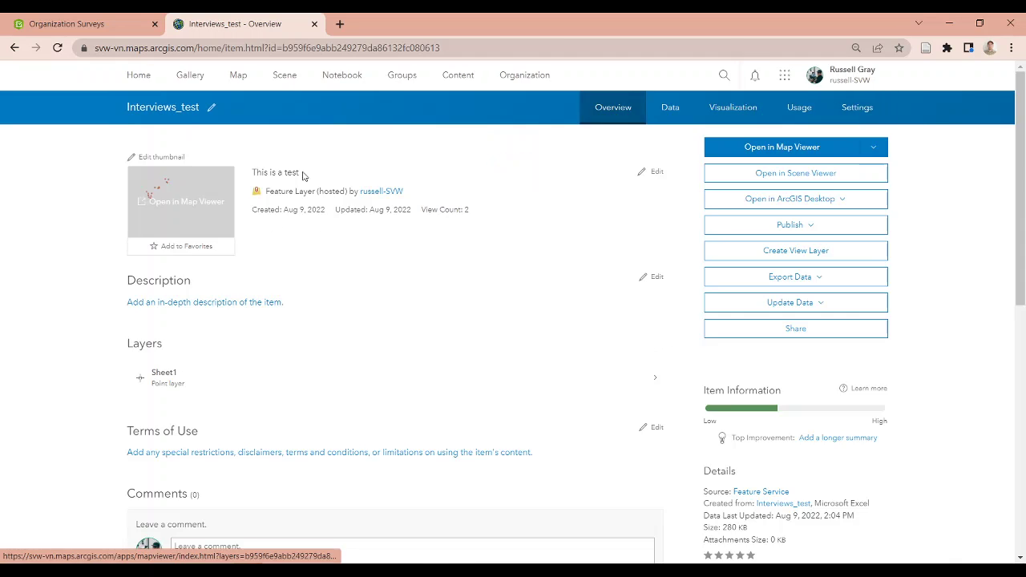
pyautogui.click(856, 112)
# Enable editing on the Interviews_test hosted feature layer and save the settings
pyautogui.scroll(-5, 332, 298)
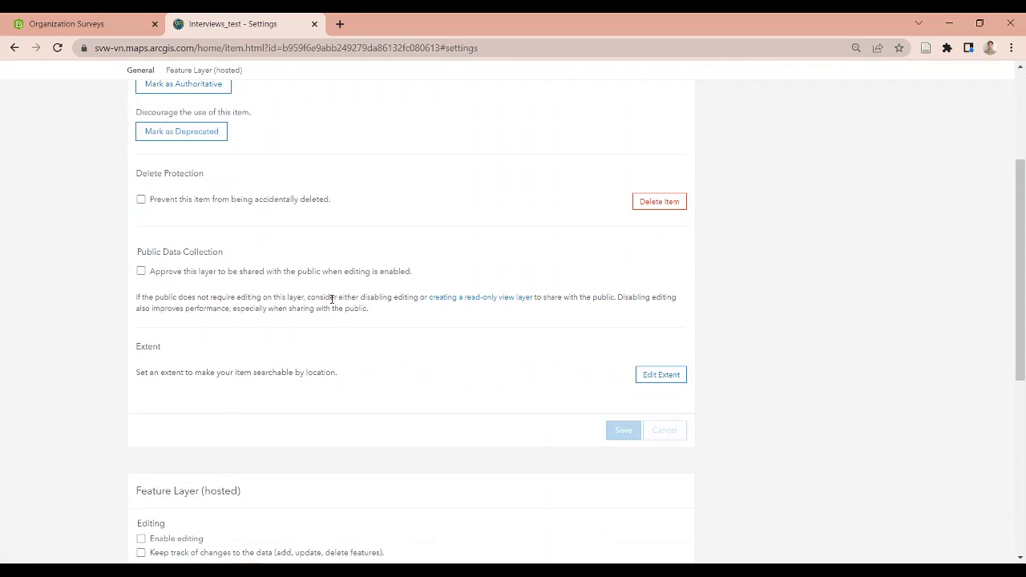
pyautogui.scroll(-1, 330, 303)
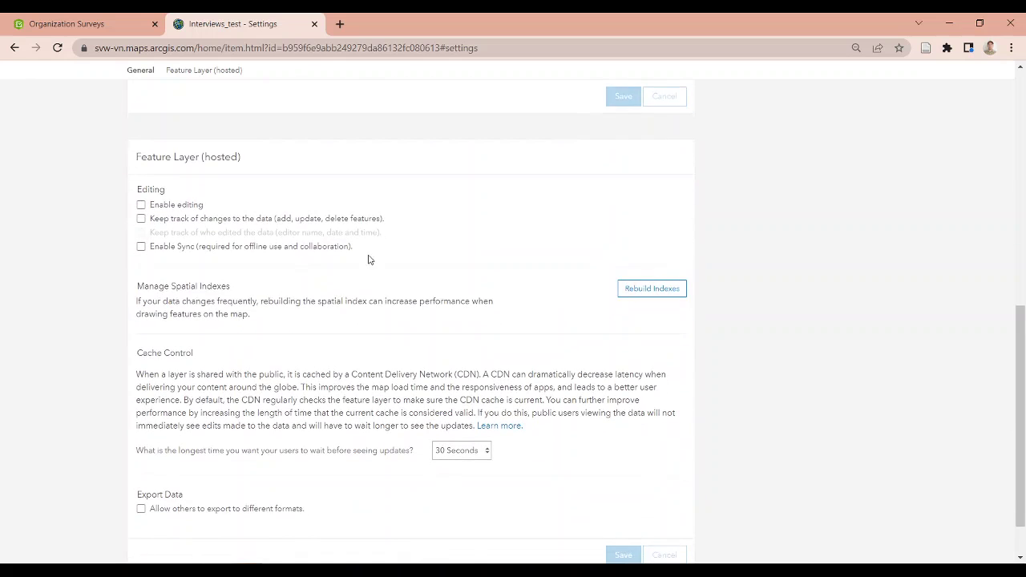
pyautogui.click(141, 206)
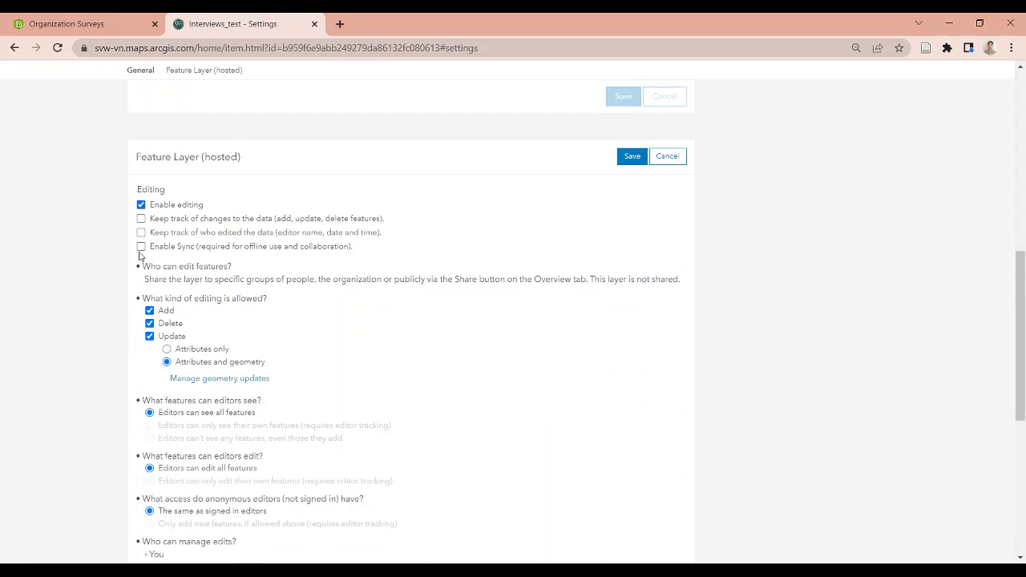
pyautogui.click(625, 157)
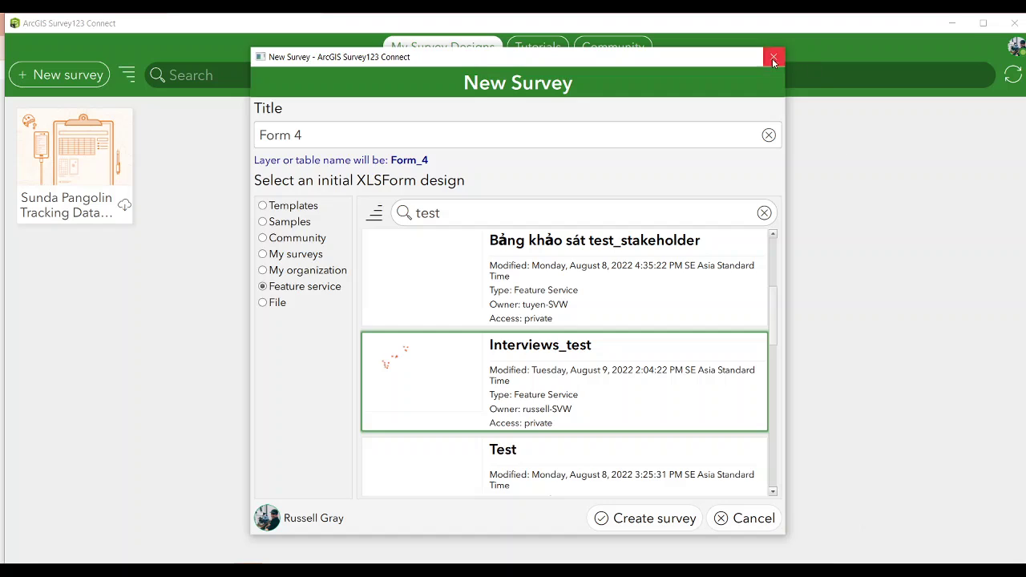
# Replace the outdated dialog with a new Form 4 survey based on the Interviews_test feature service, found by searching 'test'
pyautogui.click(772, 57)
pyautogui.click(80, 74)
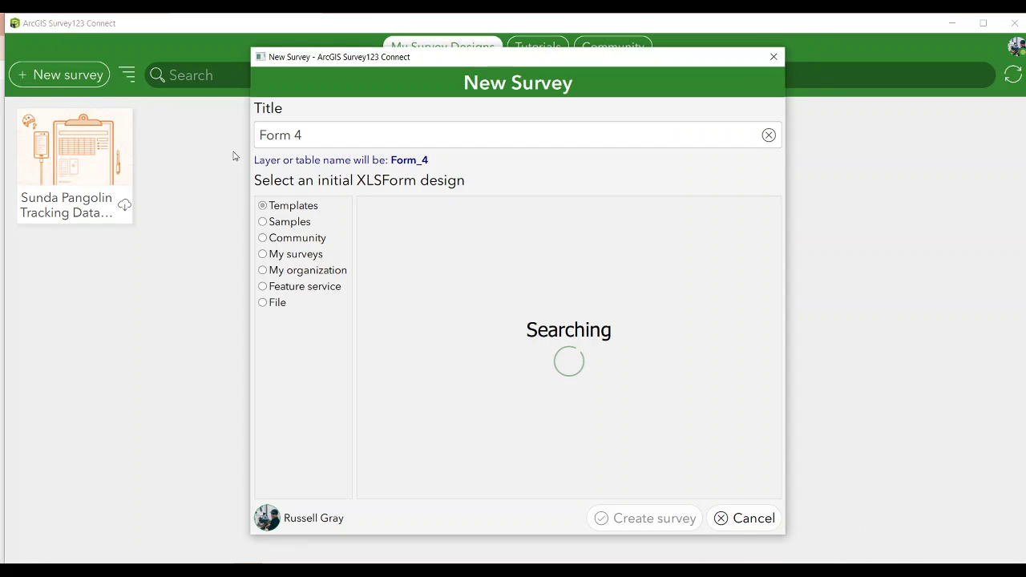
pyautogui.click(264, 288)
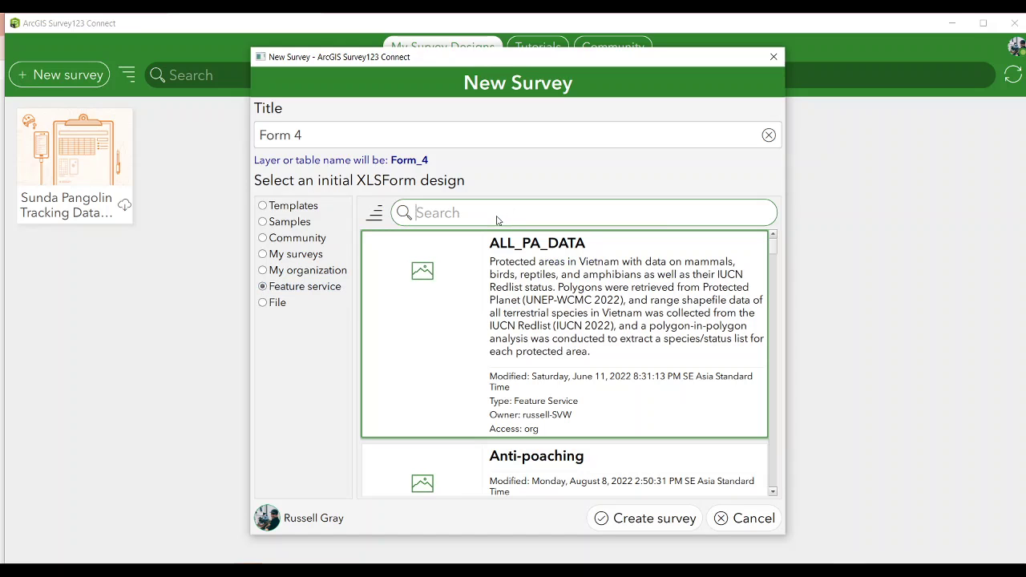
pyautogui.write('test')
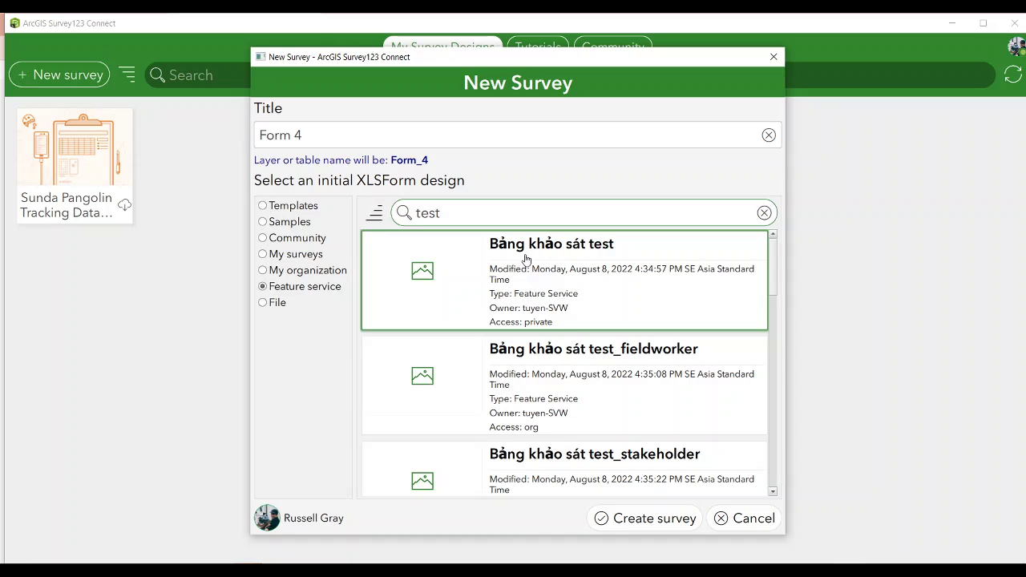
pyautogui.scroll(-3, 527, 259)
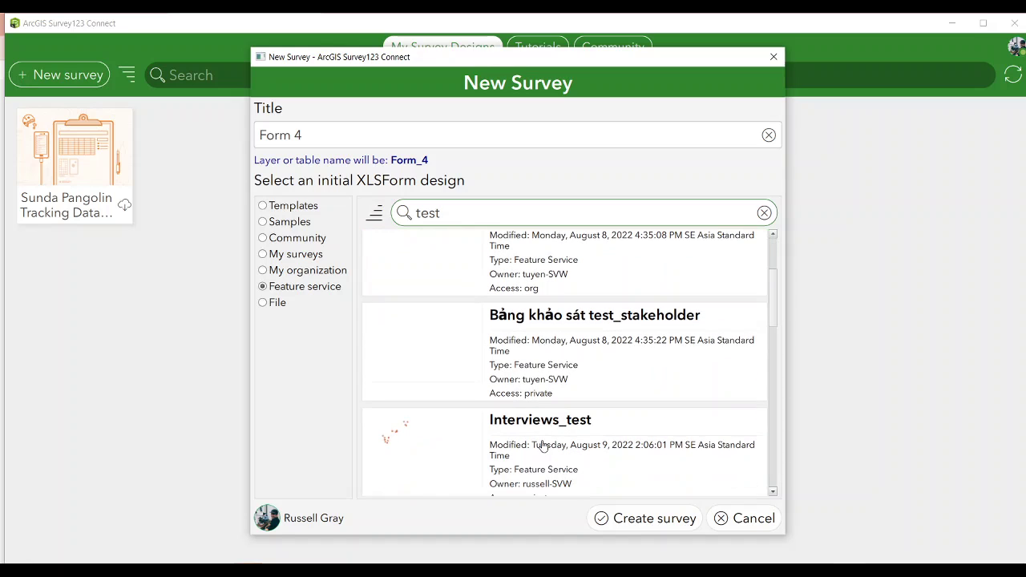
pyautogui.click(543, 447)
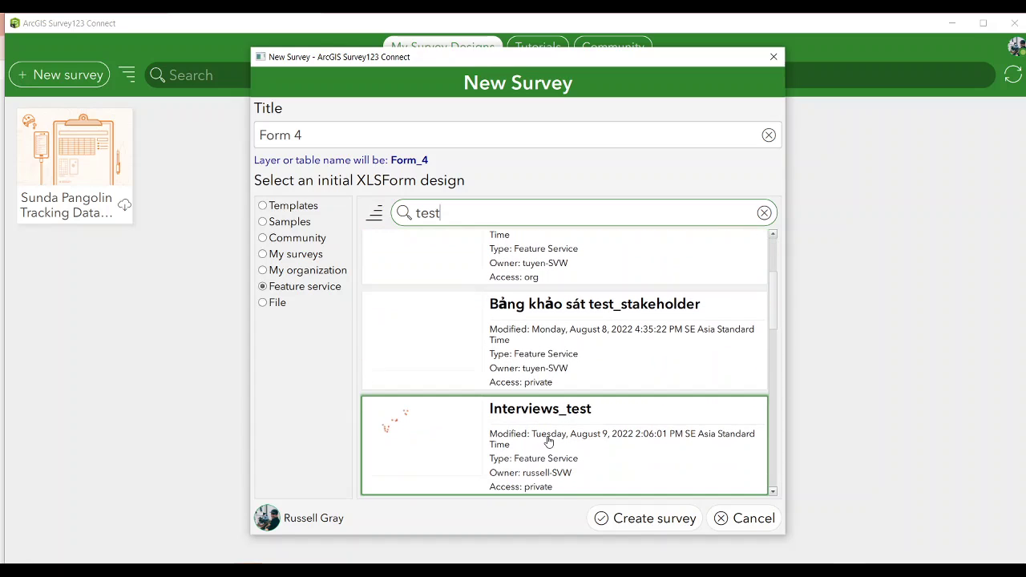
pyautogui.click(628, 520)
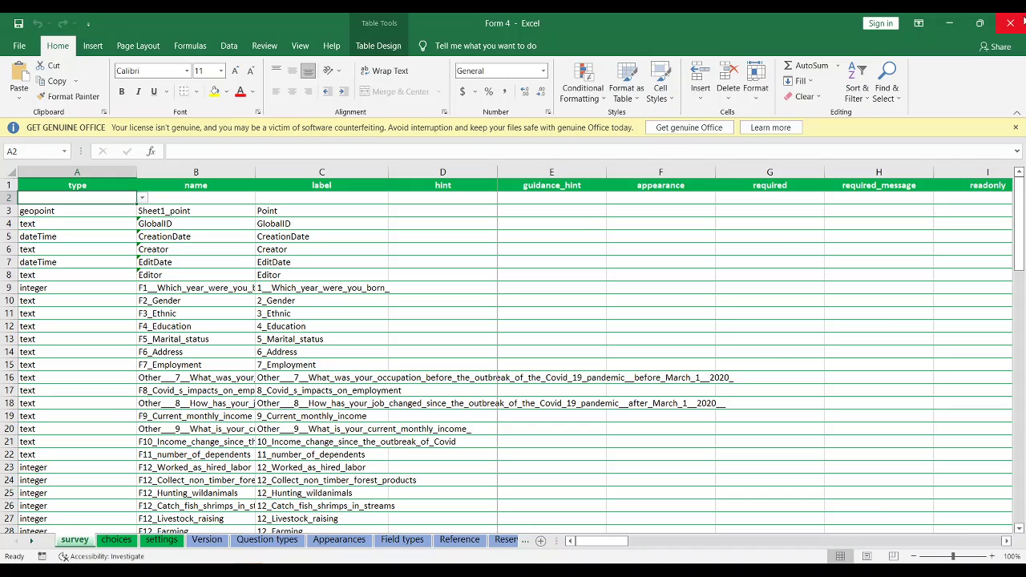
# Close the XLSForm in Excel and try entering a value in the GlobalID question
pyautogui.click(1022, 23)
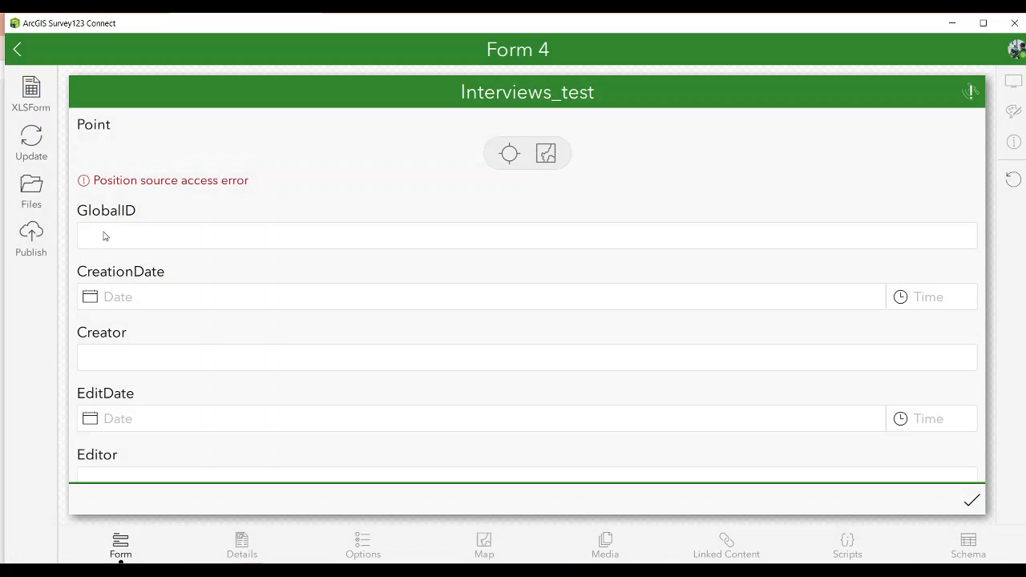
pyautogui.click(181, 240)
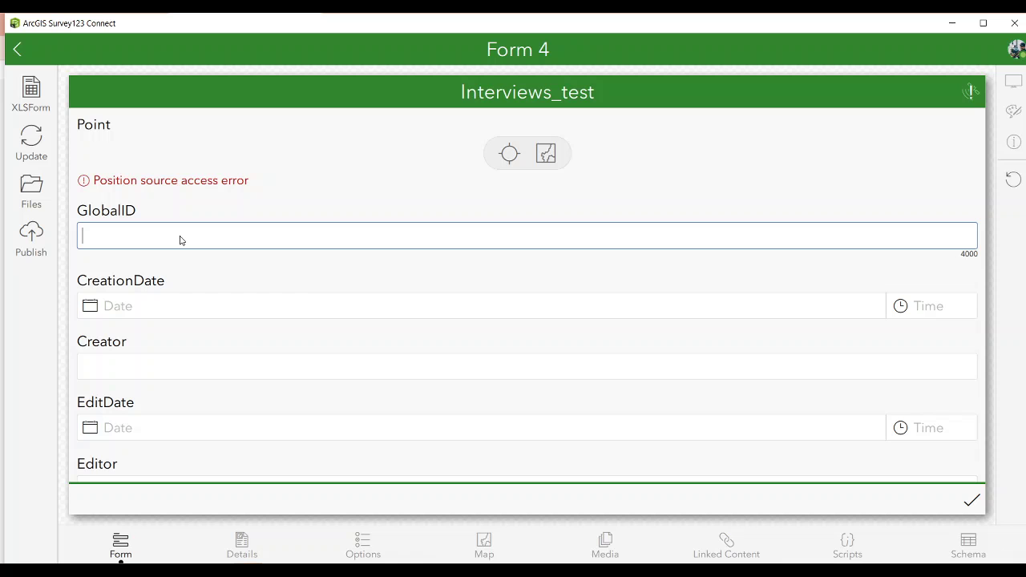
pyautogui.scroll(-3, 230, 387)
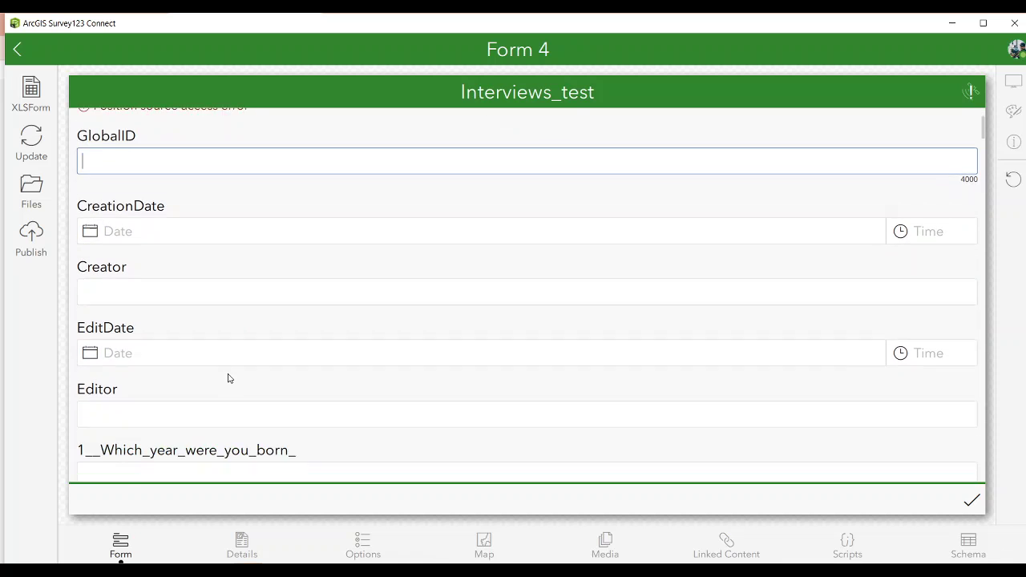
pyautogui.scroll(3, 229, 377)
pyautogui.scroll(1, 228, 378)
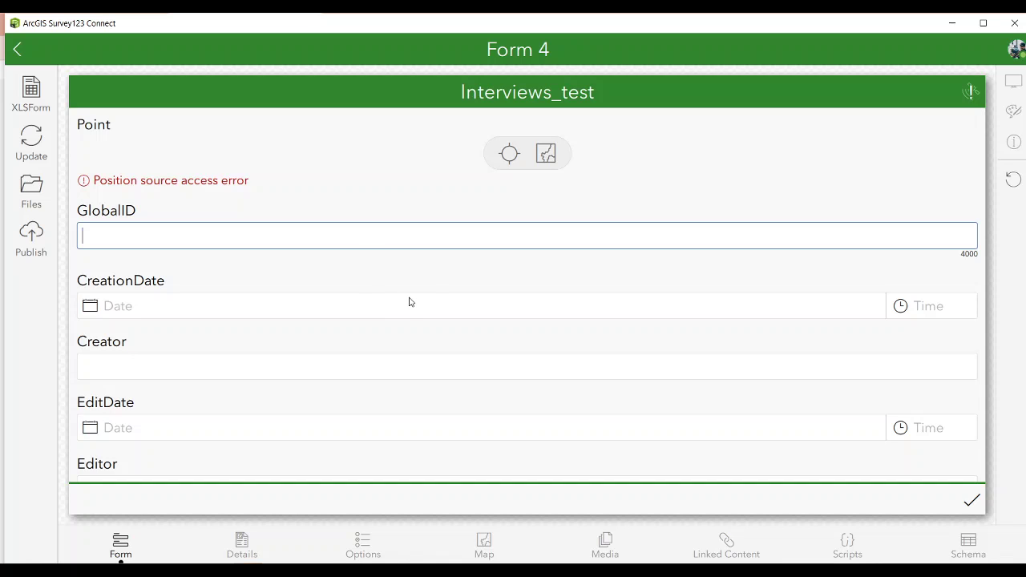
# Publish the Form 4 survey and dismiss the completion message
pyautogui.click(32, 234)
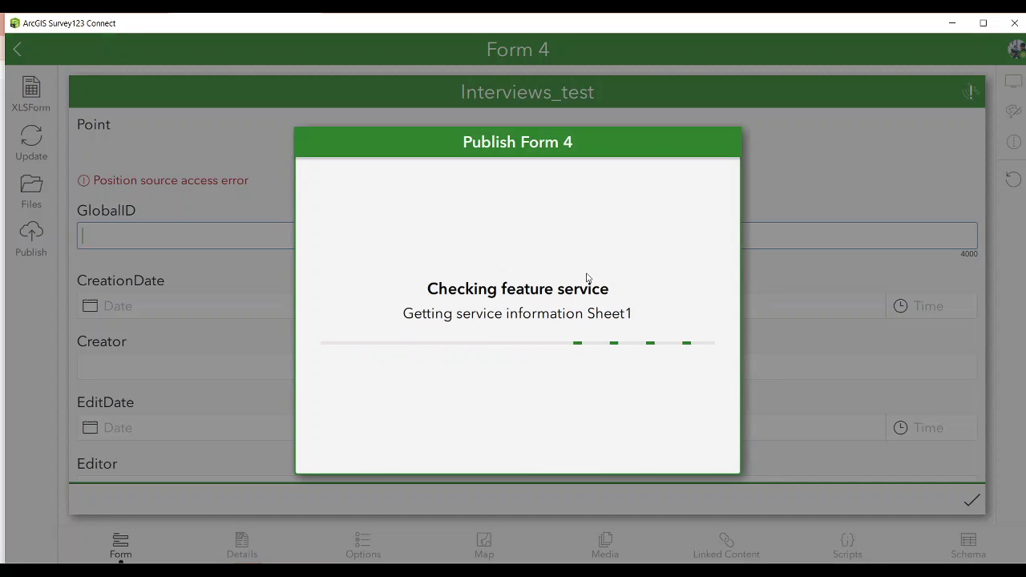
pyautogui.click(584, 454)
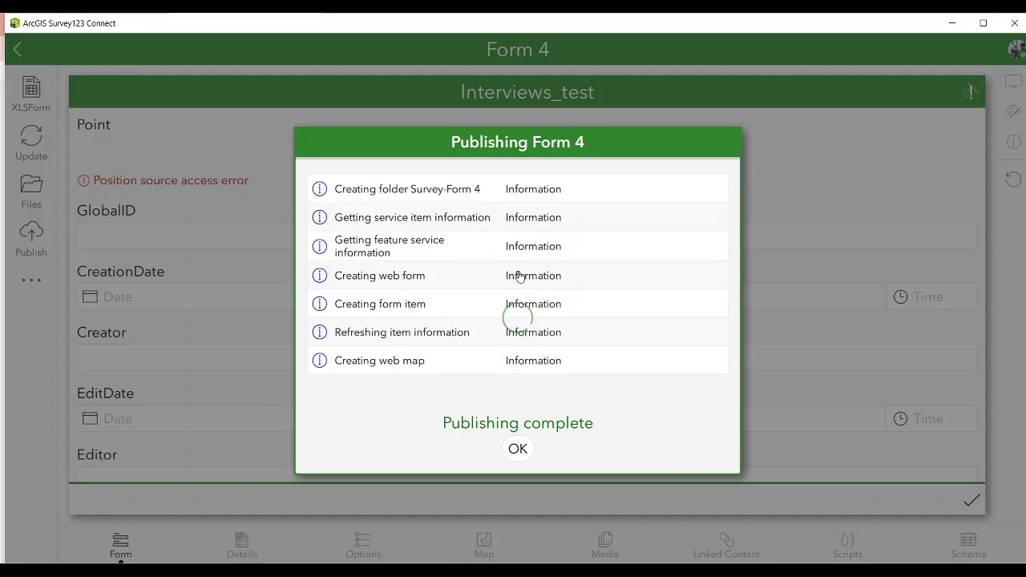
pyautogui.click(517, 449)
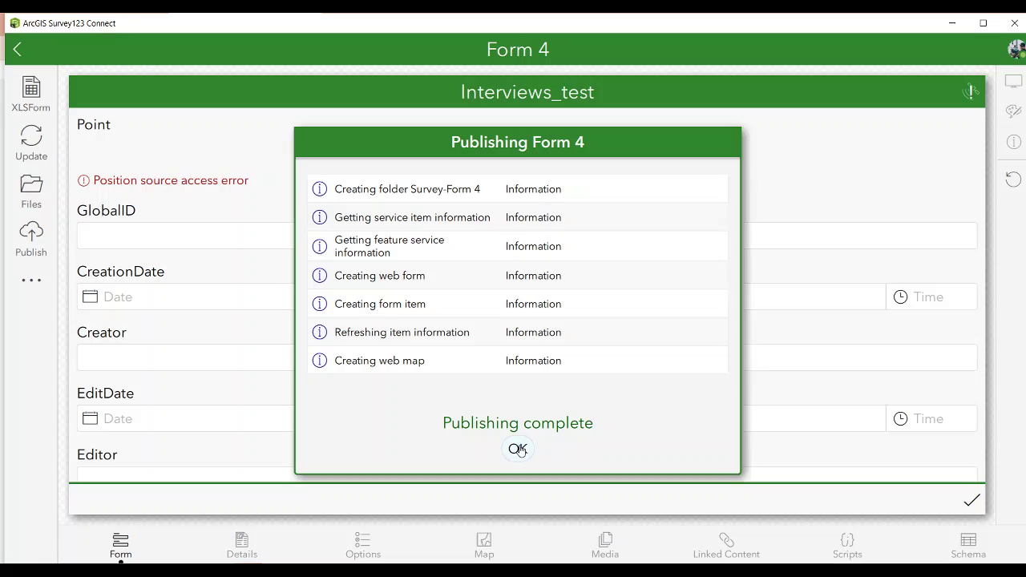
# Close the Form 4 preview to My Survey Designs and minimize Survey123 Connect to reveal the browser
pyautogui.moveTo(432, 571)
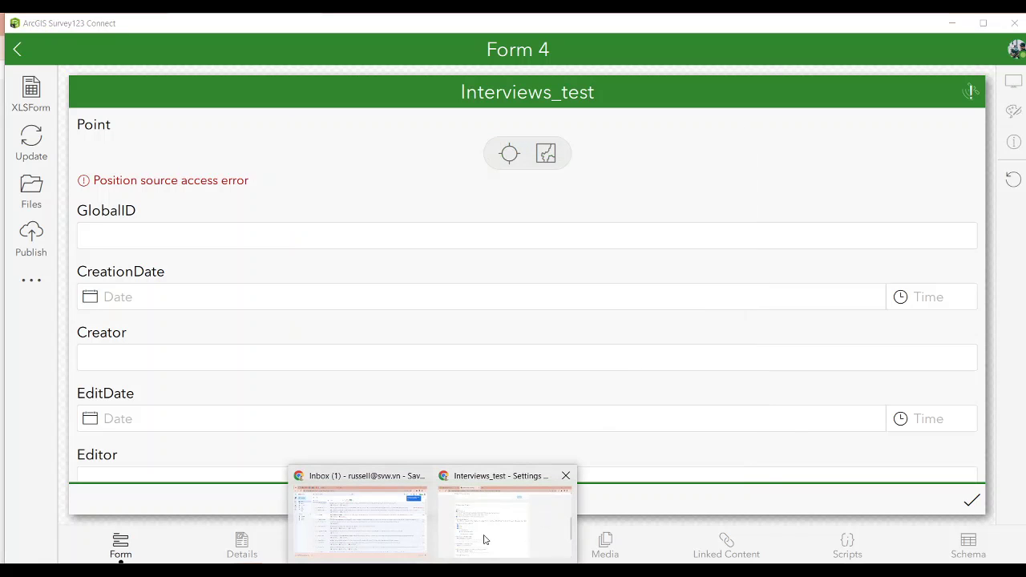
pyautogui.click(513, 534)
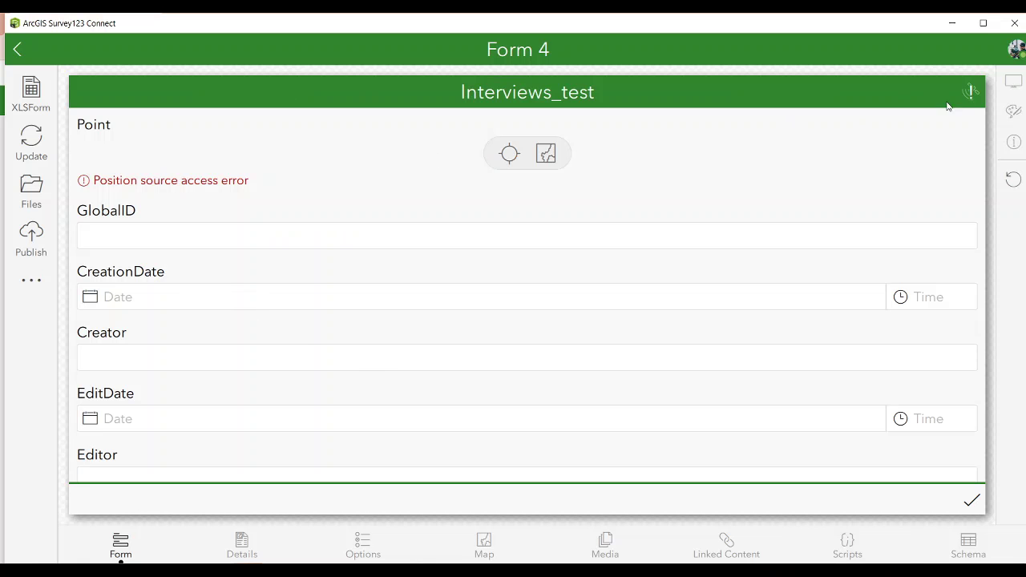
pyautogui.click(16, 49)
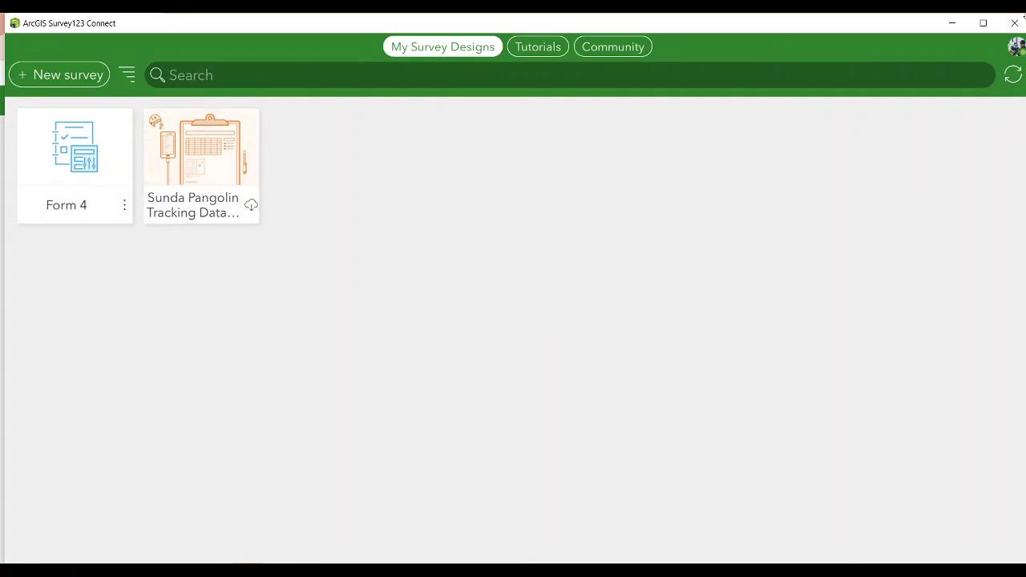
pyautogui.click(953, 23)
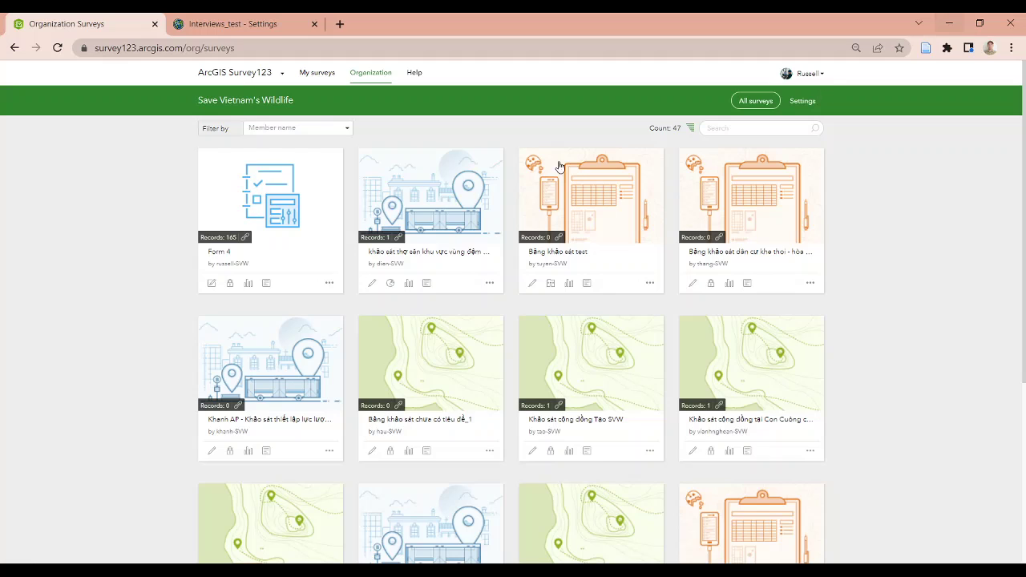
# Open Form 4's Analyze page and review the word clouds and count tables for its 165 responses
pyautogui.click(248, 285)
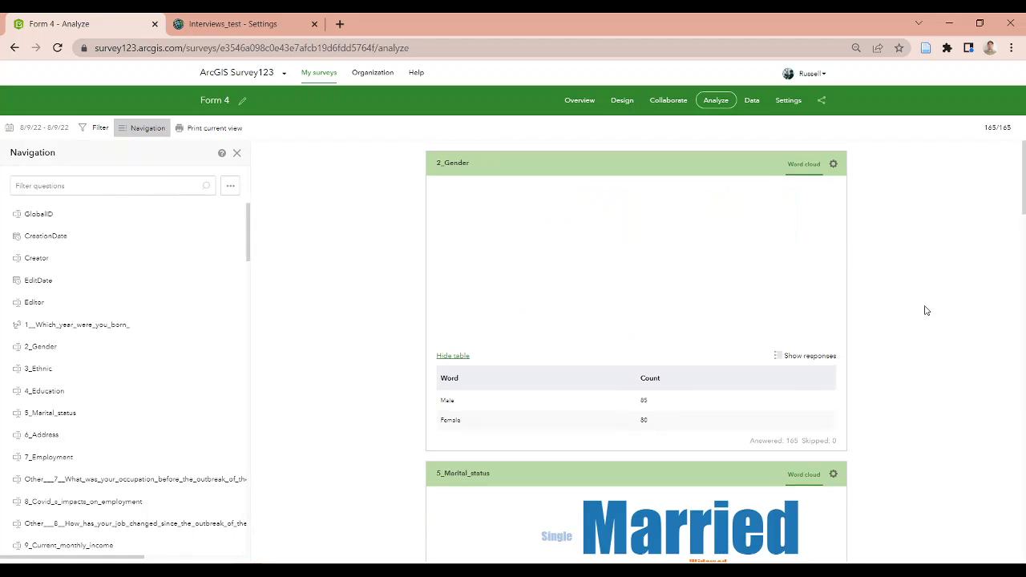
pyautogui.scroll(-5, 821, 283)
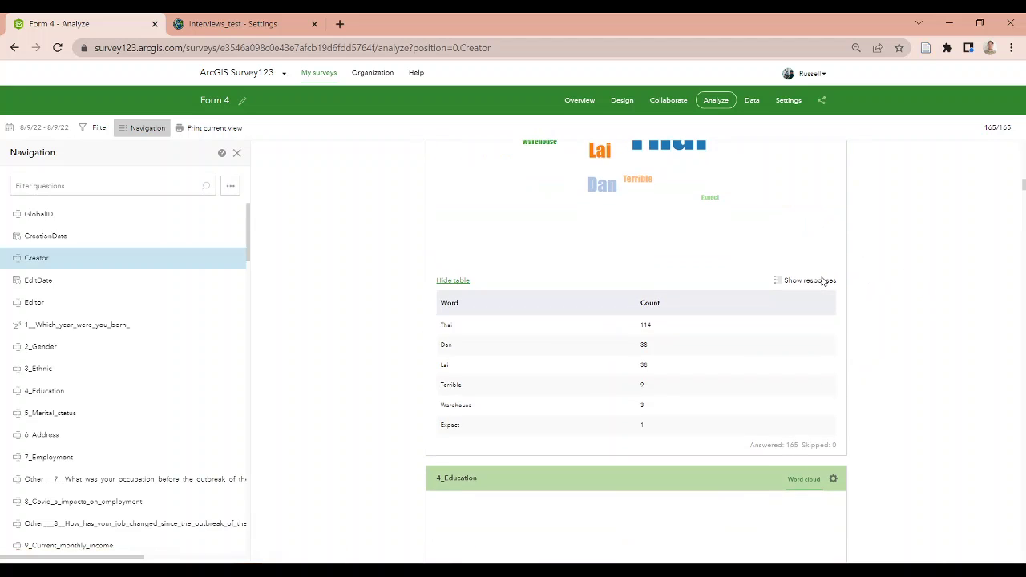
pyautogui.scroll(3, 722, 337)
pyautogui.scroll(-5, 881, 345)
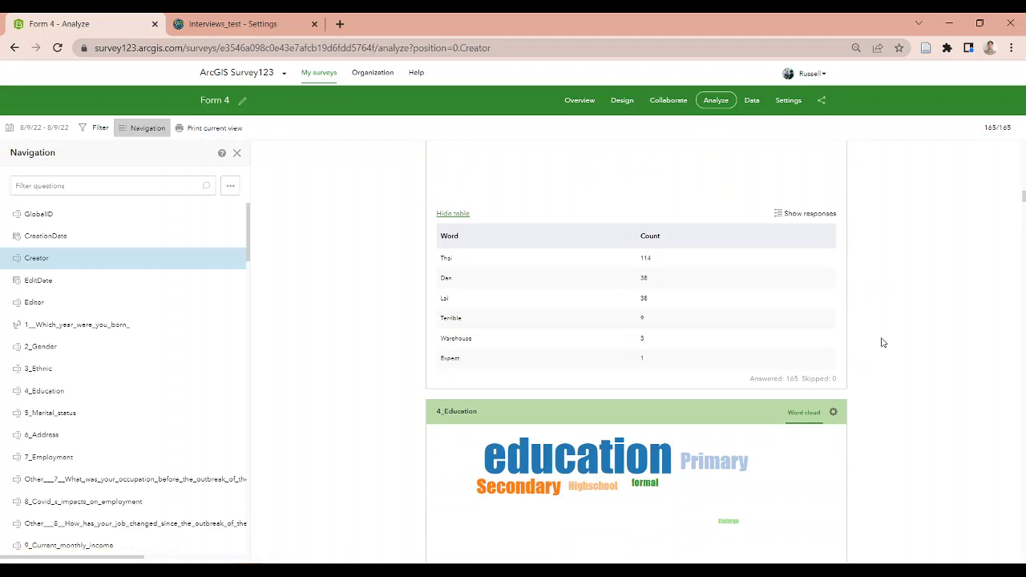
pyautogui.scroll(-15, 914, 373)
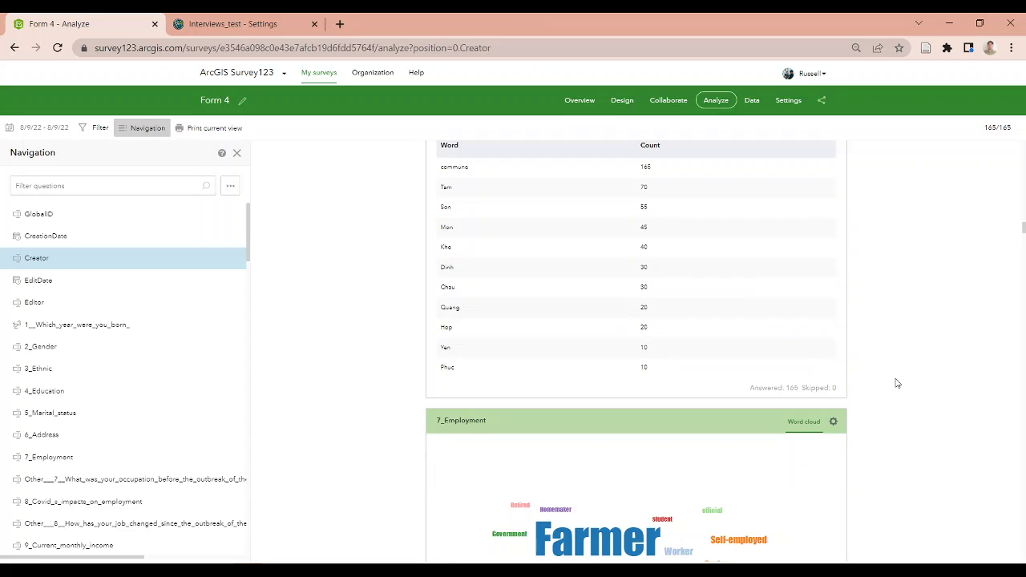
pyautogui.scroll(-8, 897, 381)
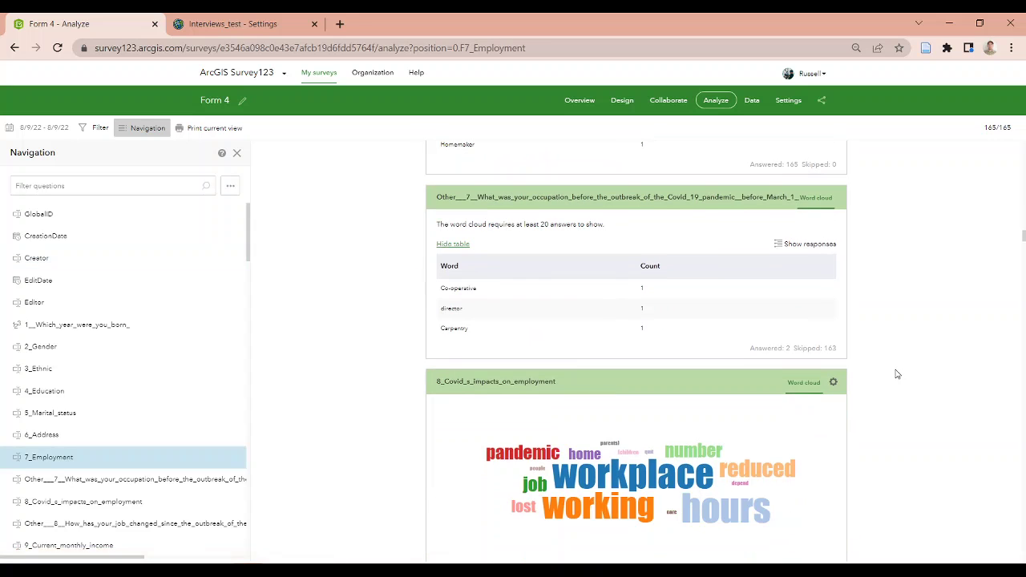
pyautogui.scroll(-10, 897, 373)
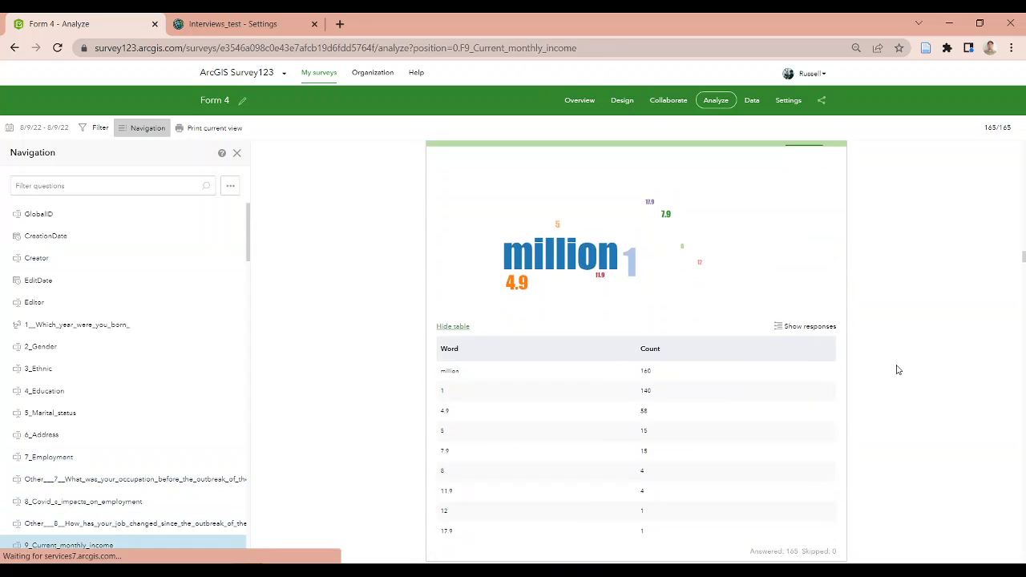
pyautogui.scroll(-12, 897, 369)
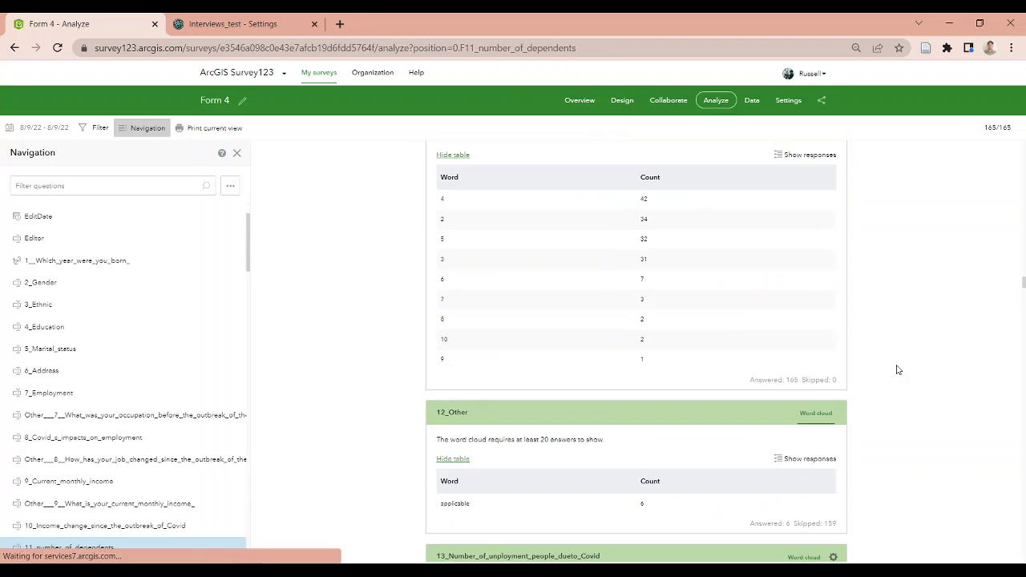
pyautogui.scroll(-3, 897, 370)
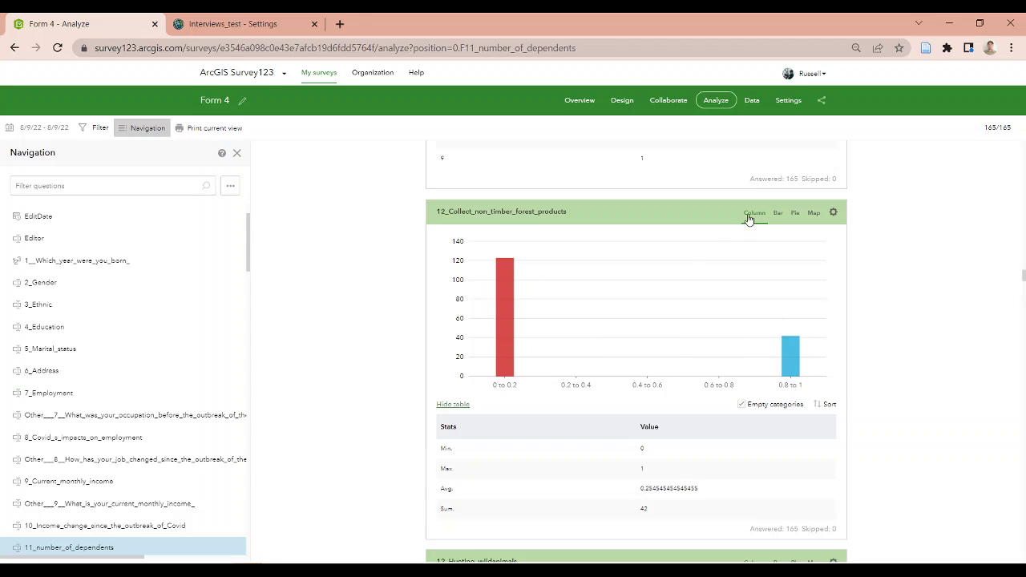
# Display the 12_Collect_non_timber_forest_products results as a pie chart instead of columns
pyautogui.click(777, 213)
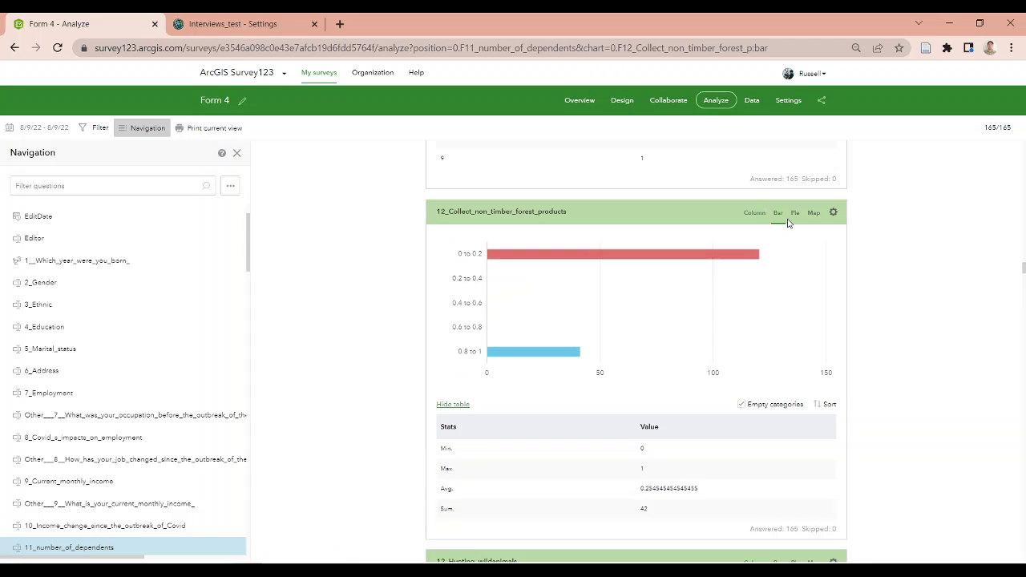
pyautogui.click(794, 213)
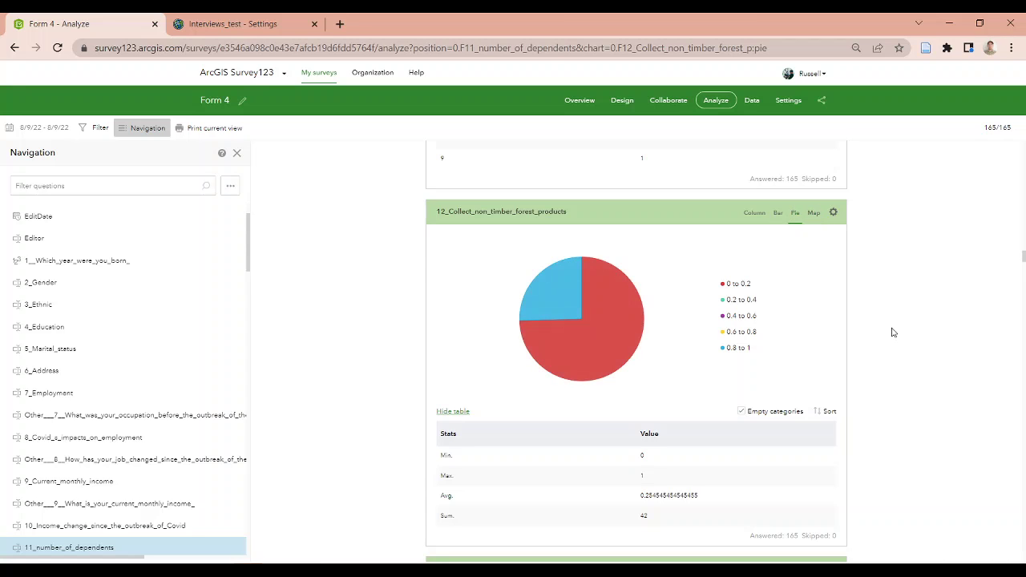
pyautogui.scroll(-1, 890, 332)
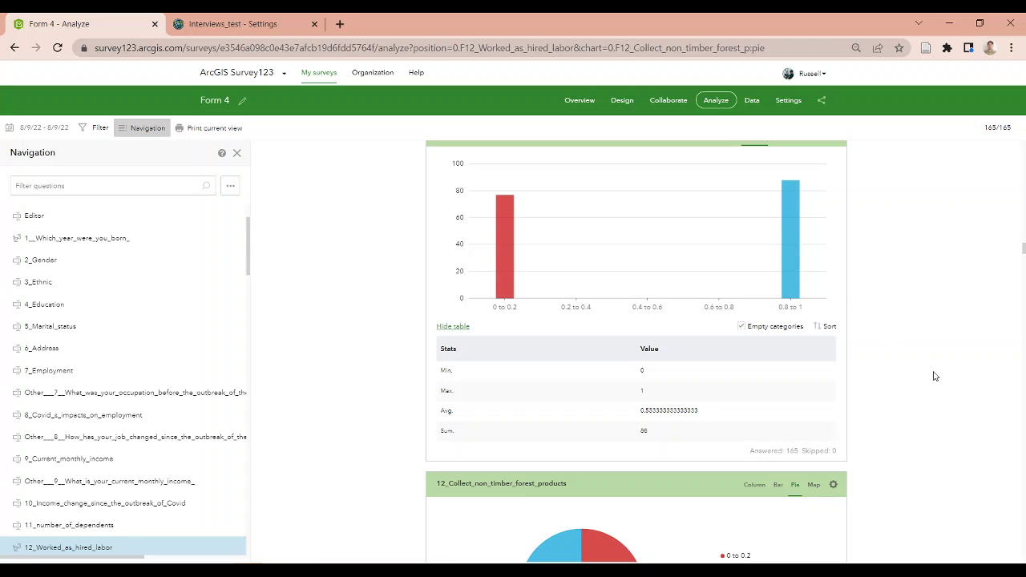
pyautogui.hotkey('alt', 'Tab')
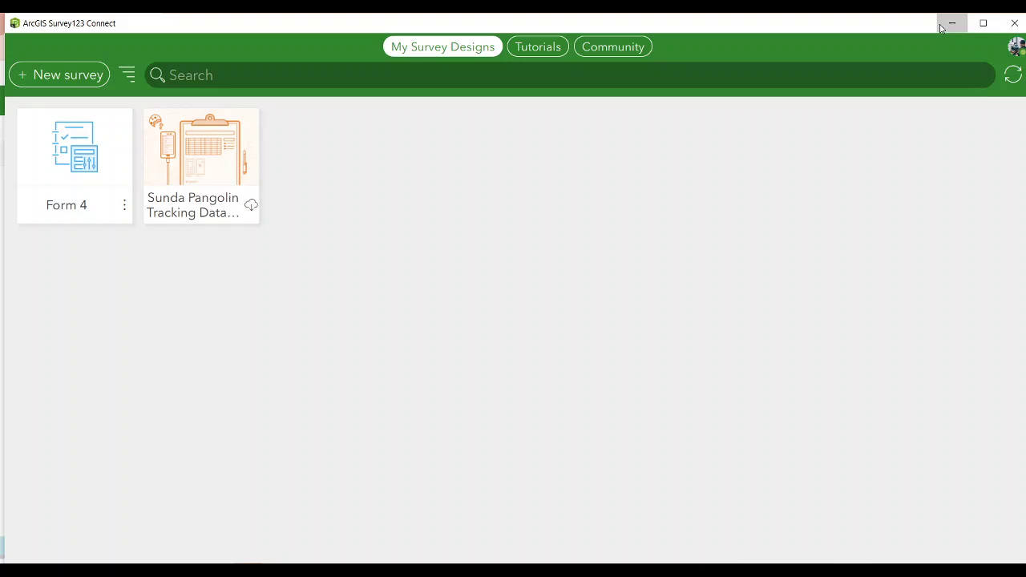
pyautogui.click(952, 24)
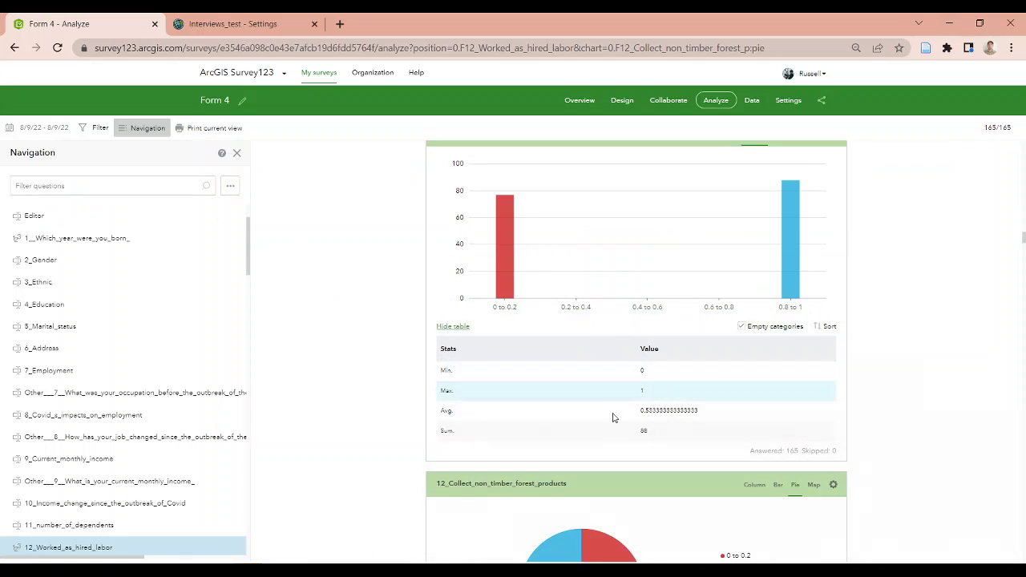
pyautogui.scroll(1, 934, 381)
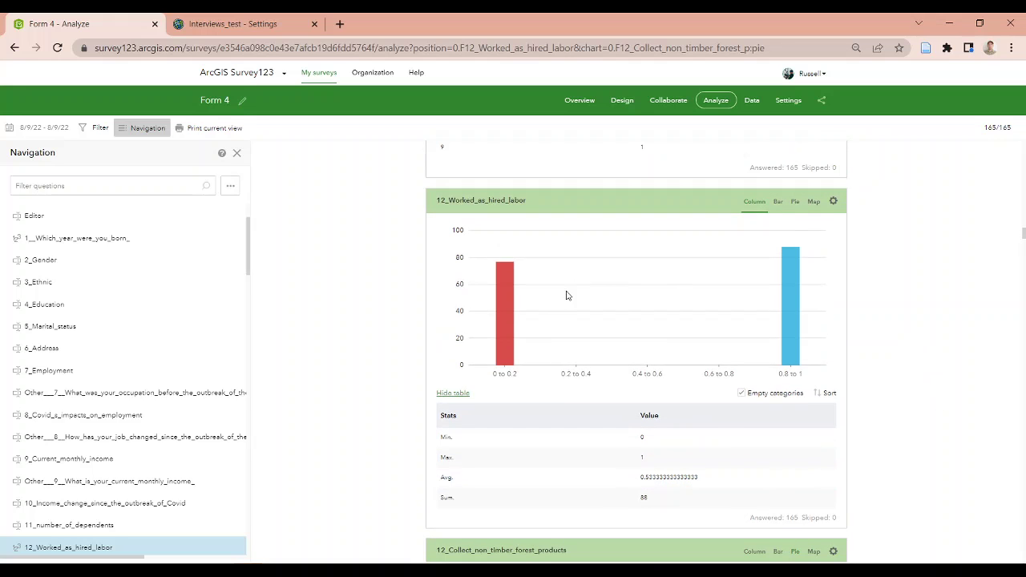